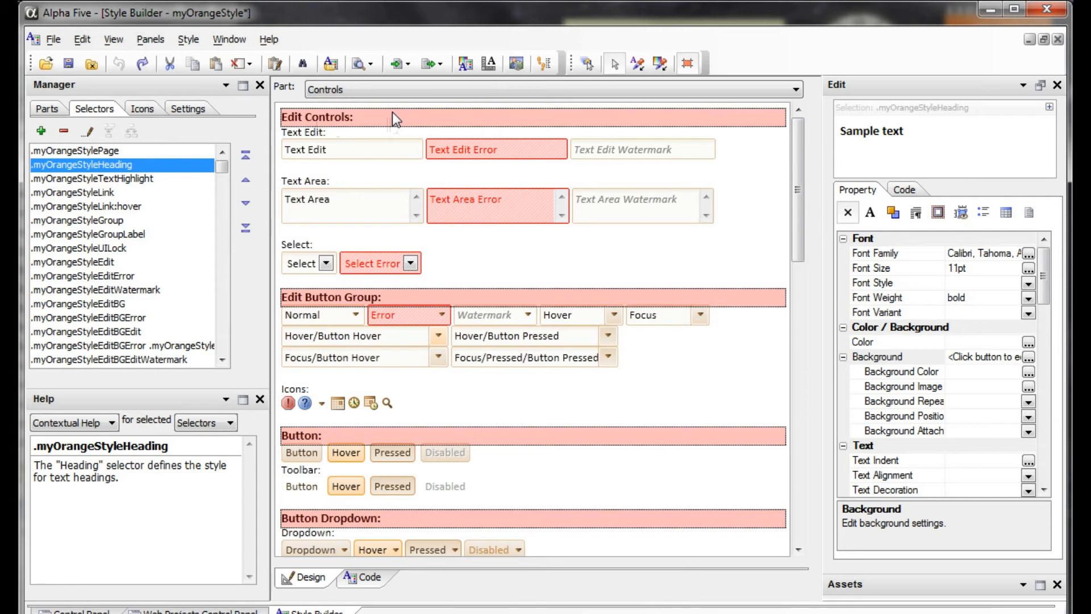
# Open the Background Genie for the .myOrangeStyleHeading selector's background.
pyautogui.click(1029, 357)
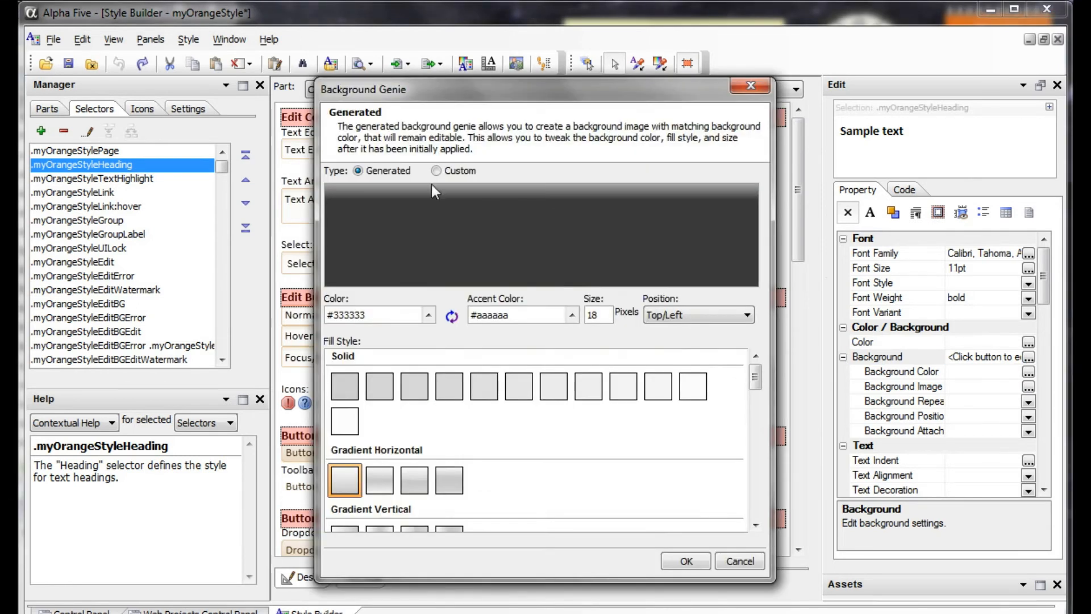
pyautogui.moveTo(489, 93); pyautogui.dragTo(359, 84)
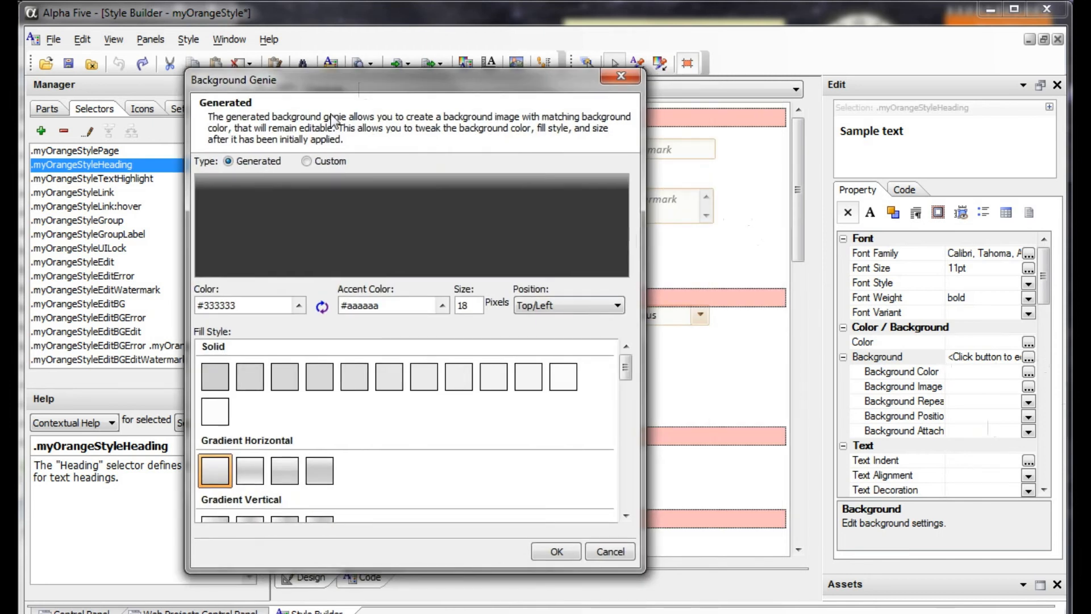
pyautogui.moveTo(315, 85); pyautogui.dragTo(358, 81)
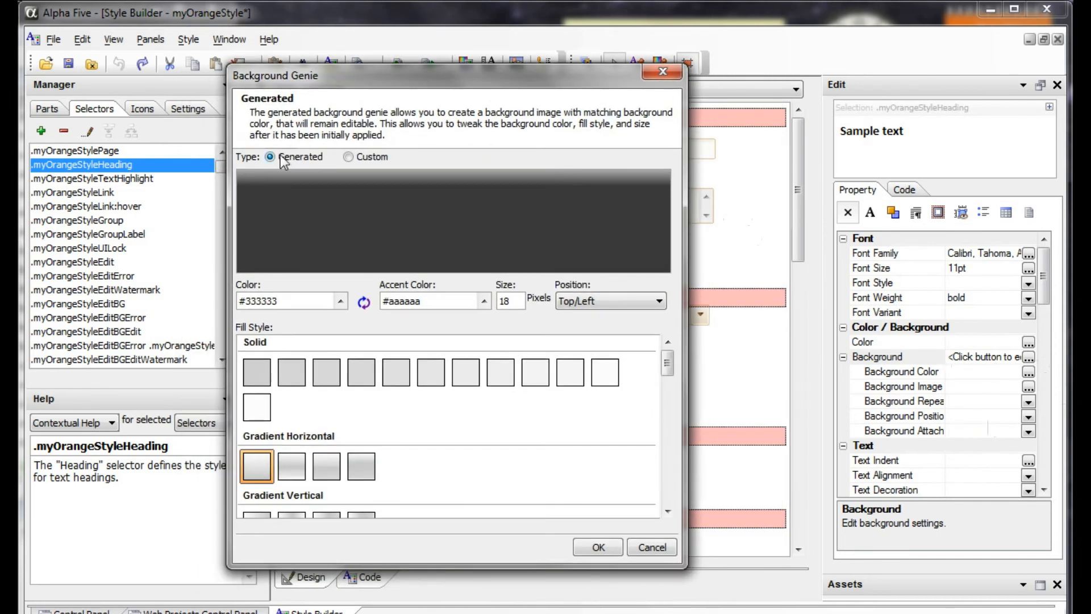
# Switch the background type to Custom and try several images from the list, ending with GridQBEToggle.png.
pyautogui.click(373, 157)
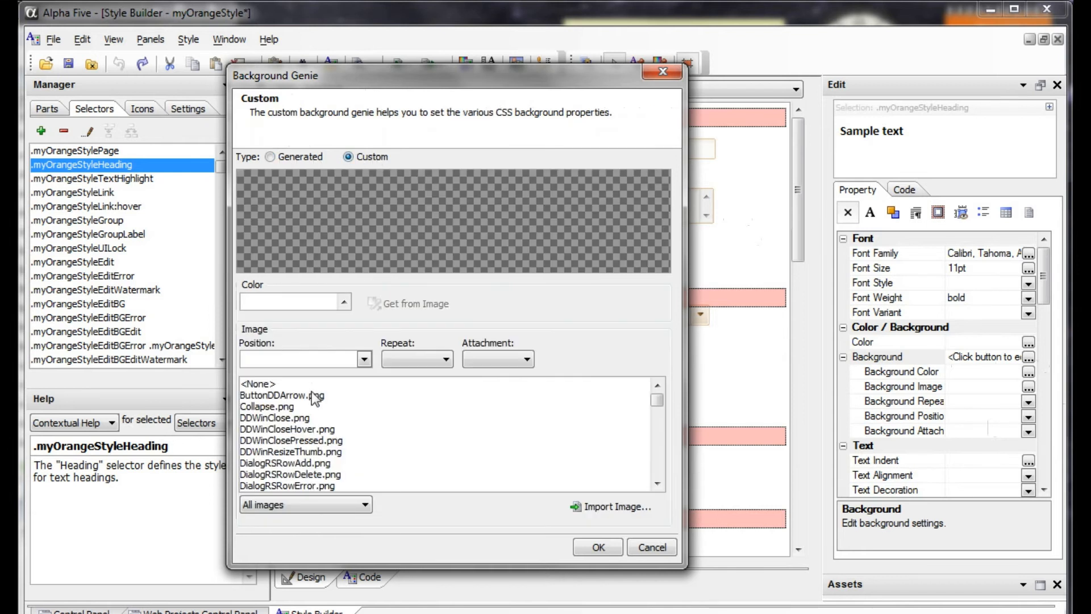
pyautogui.click(304, 451)
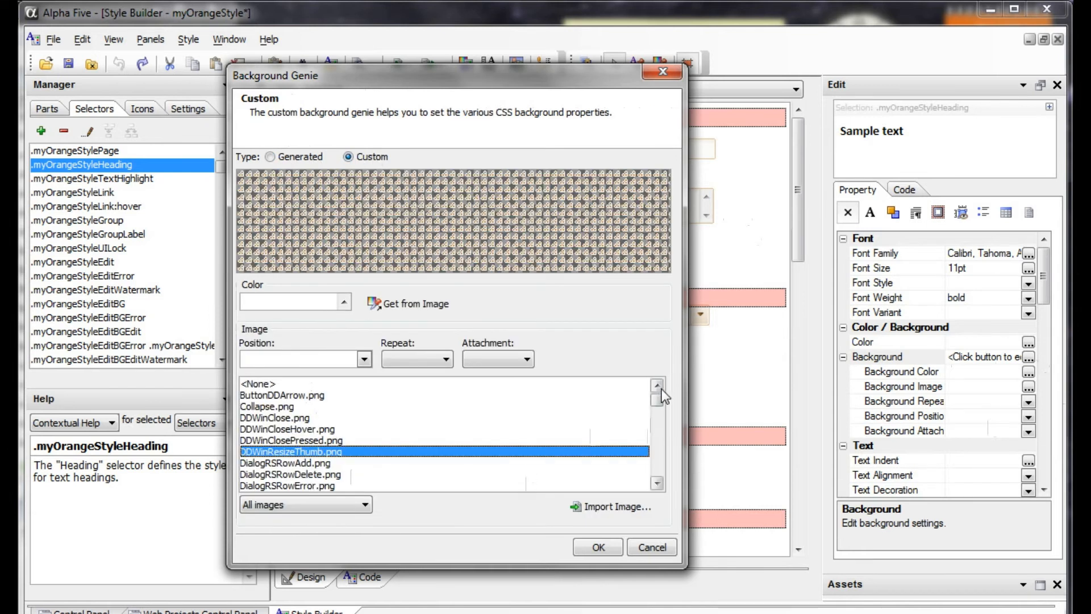
pyautogui.moveTo(657, 397); pyautogui.dragTo(651, 419)
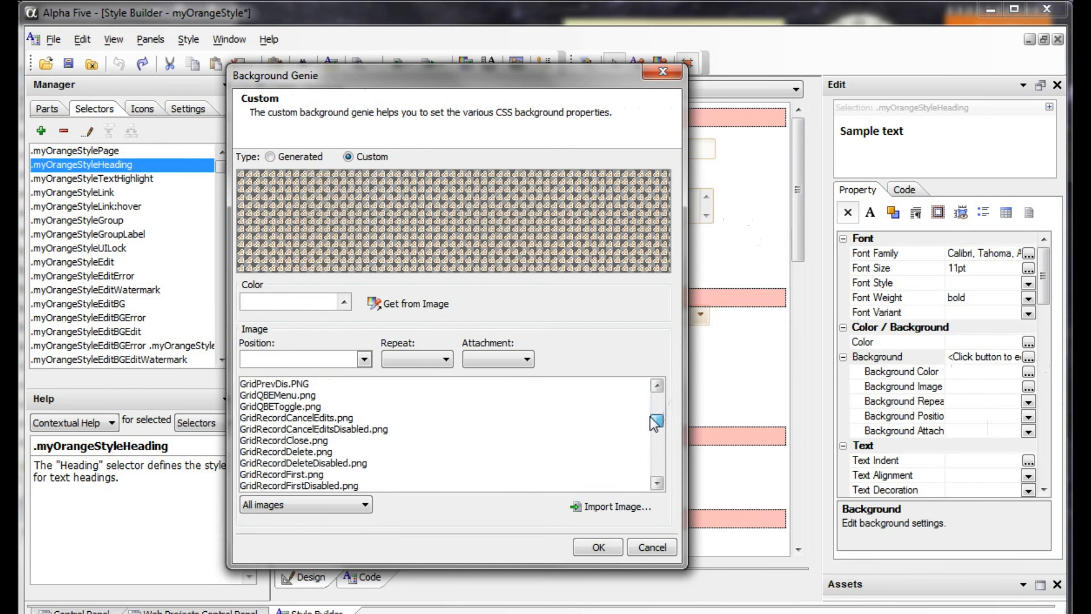
pyautogui.click(339, 438)
pyautogui.click(339, 468)
pyautogui.click(337, 429)
pyautogui.click(336, 418)
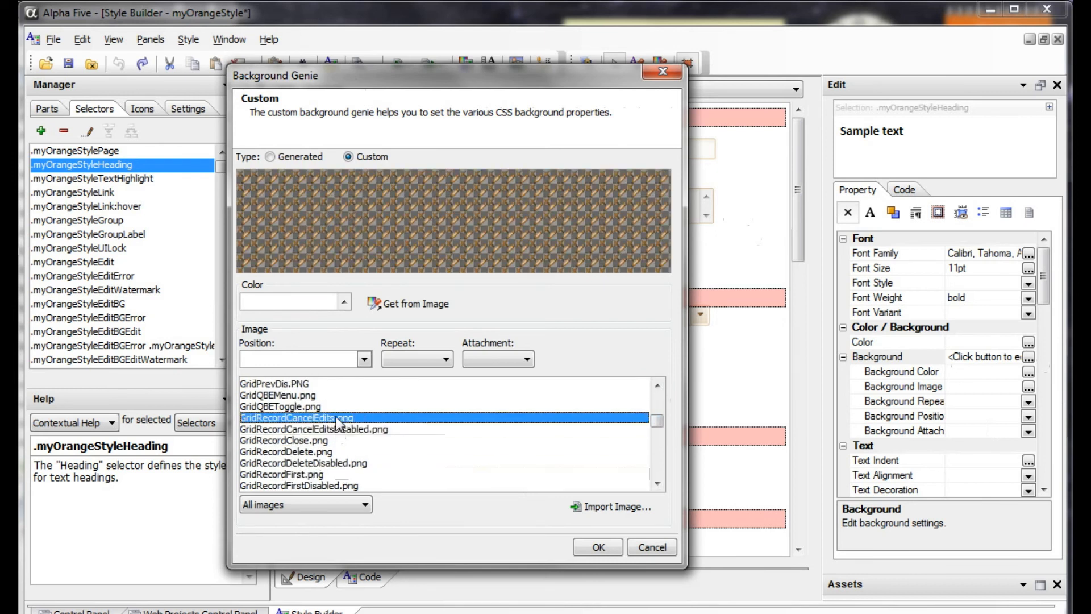
pyautogui.click(337, 406)
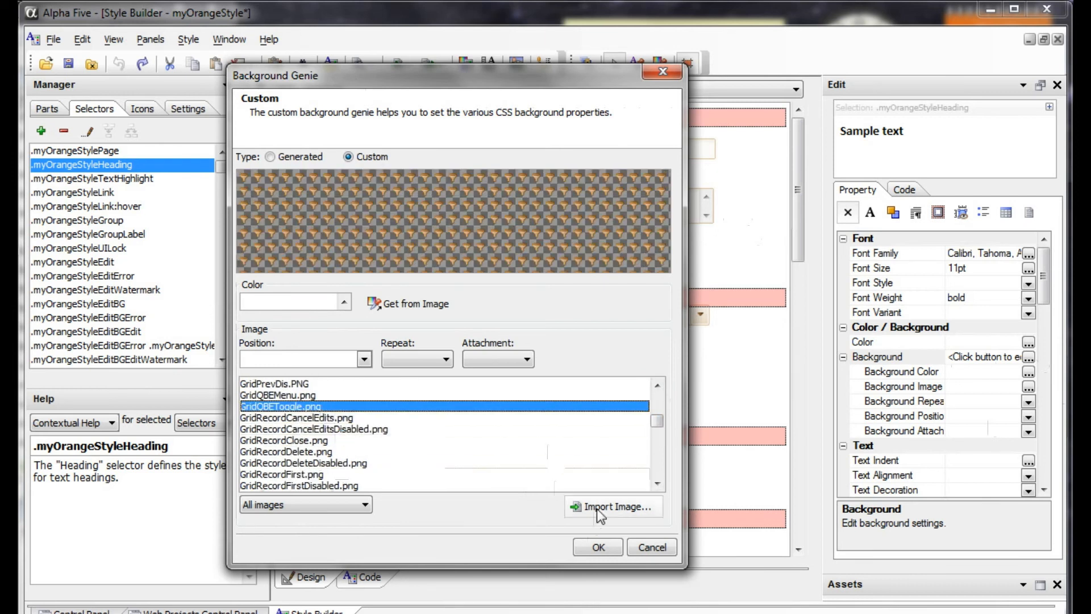
# Look through the Position, Repeat and Attachment options for the custom background image.
pyautogui.click(364, 358)
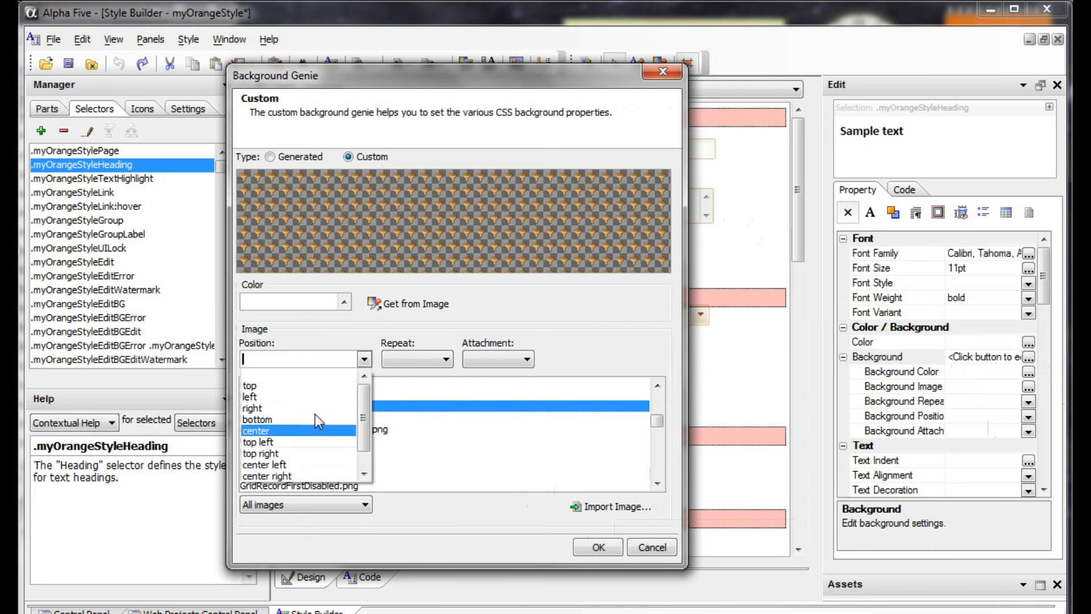
pyautogui.click(418, 352)
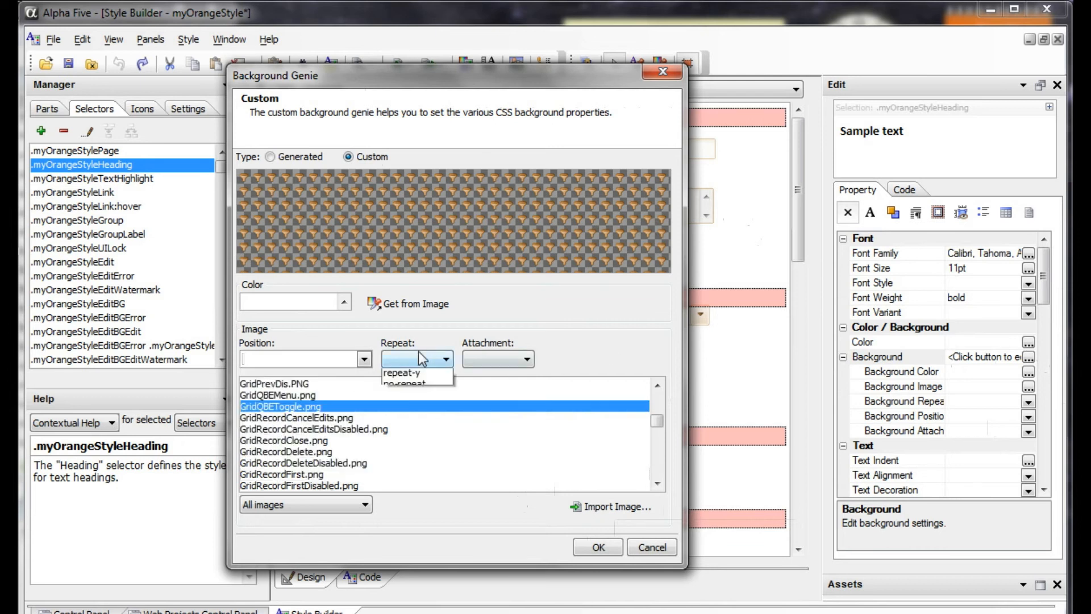
pyautogui.click(517, 355)
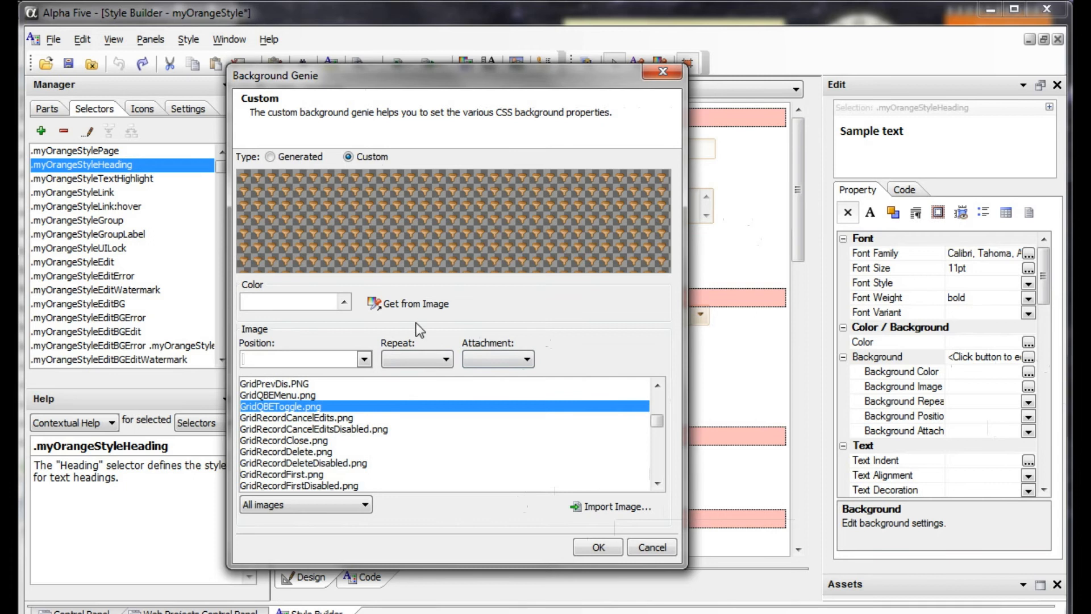
# Set the custom background color to #f2b4b4.
pyautogui.click(344, 302)
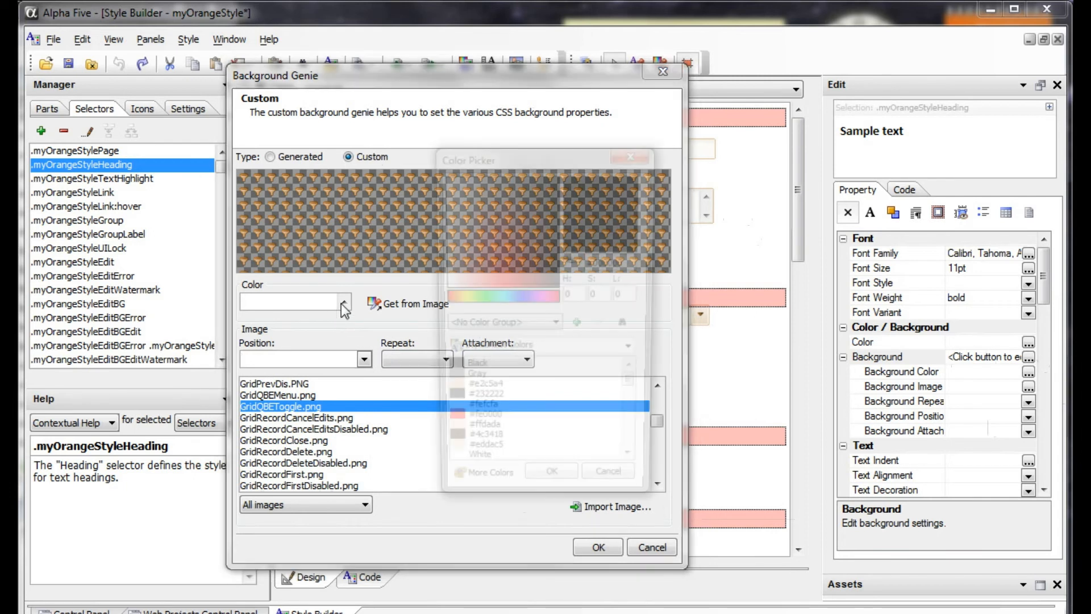
pyautogui.click(460, 255)
pyautogui.click(553, 491)
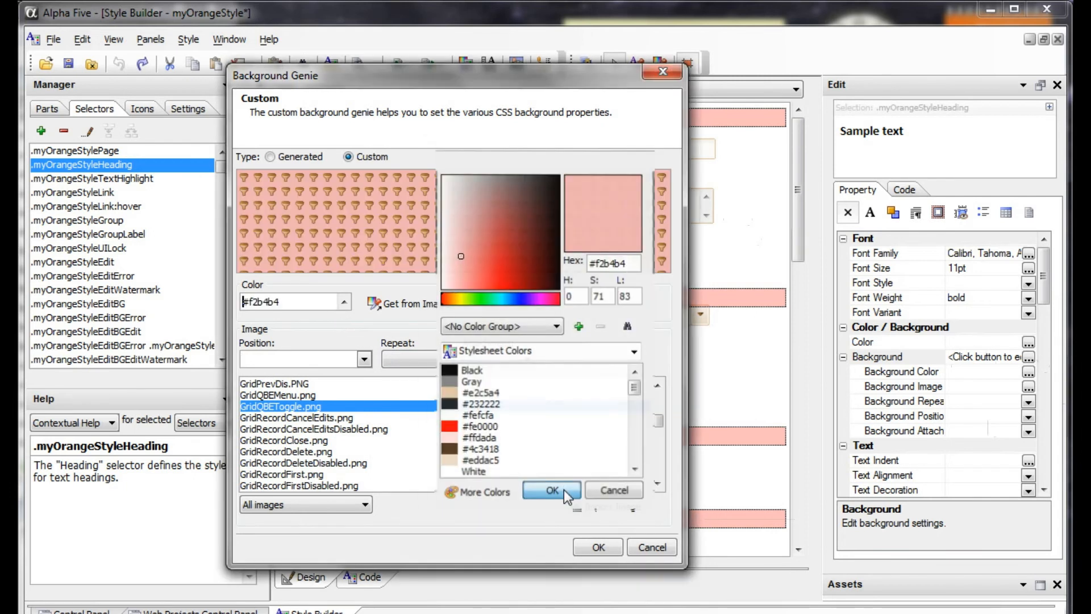
# Get the custom background color from the image, first automatically, and replace it with #ddbd9b selected from the image's color list.
pyautogui.click(401, 302)
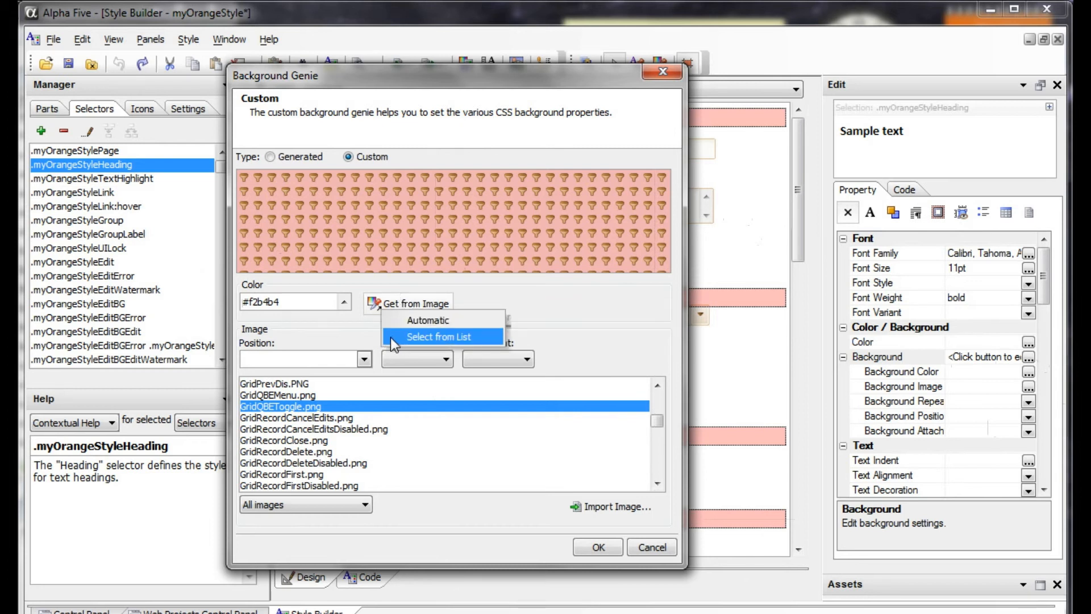
pyautogui.click(394, 324)
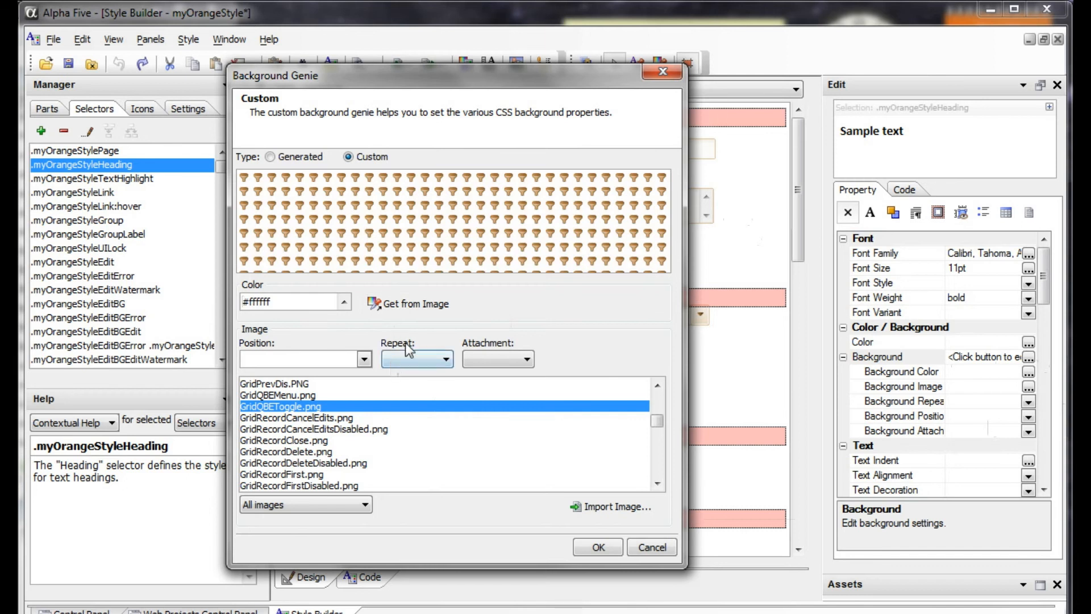
pyautogui.click(419, 305)
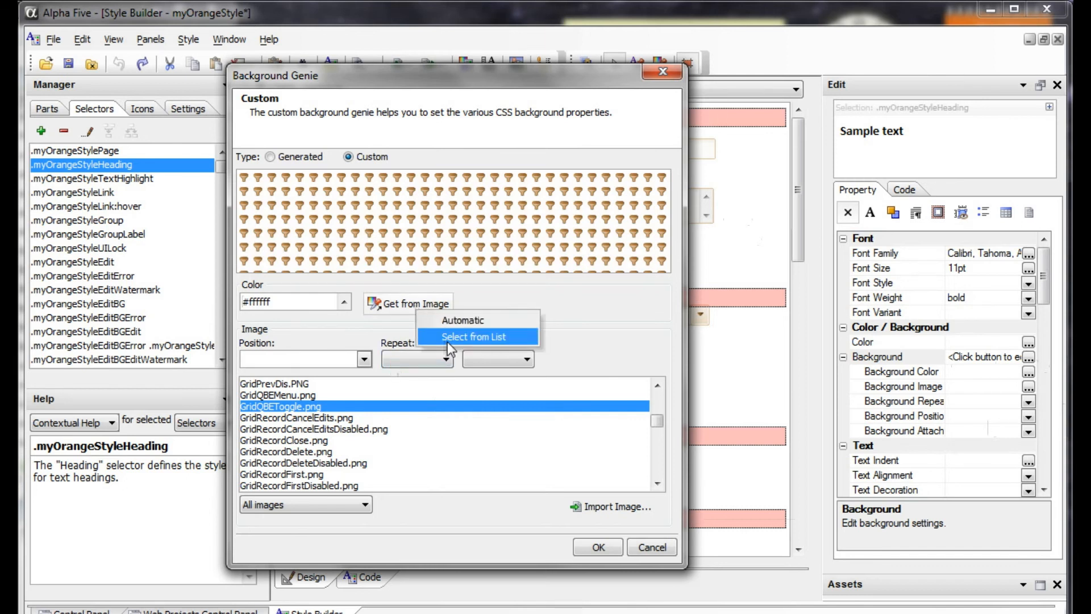
pyautogui.click(448, 338)
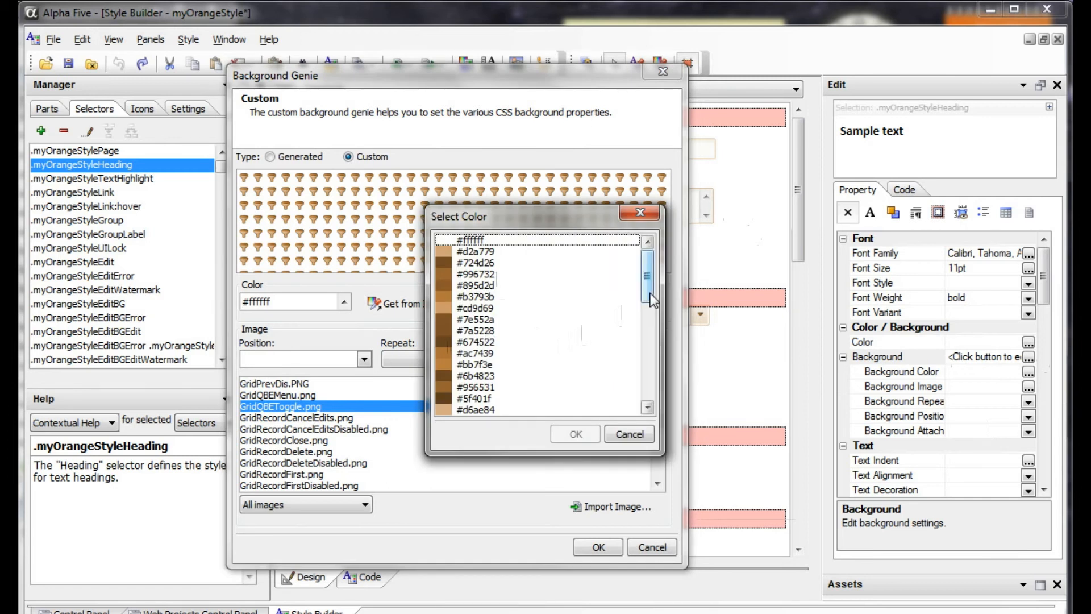
pyautogui.moveTo(648, 298); pyautogui.dragTo(618, 367)
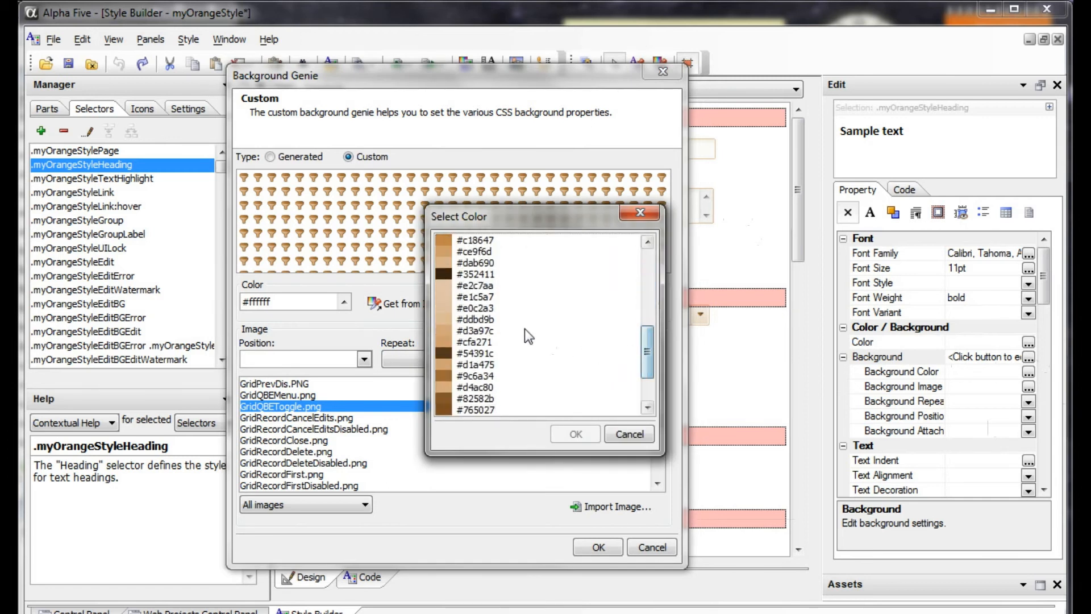
pyautogui.click(504, 318)
pyautogui.click(576, 432)
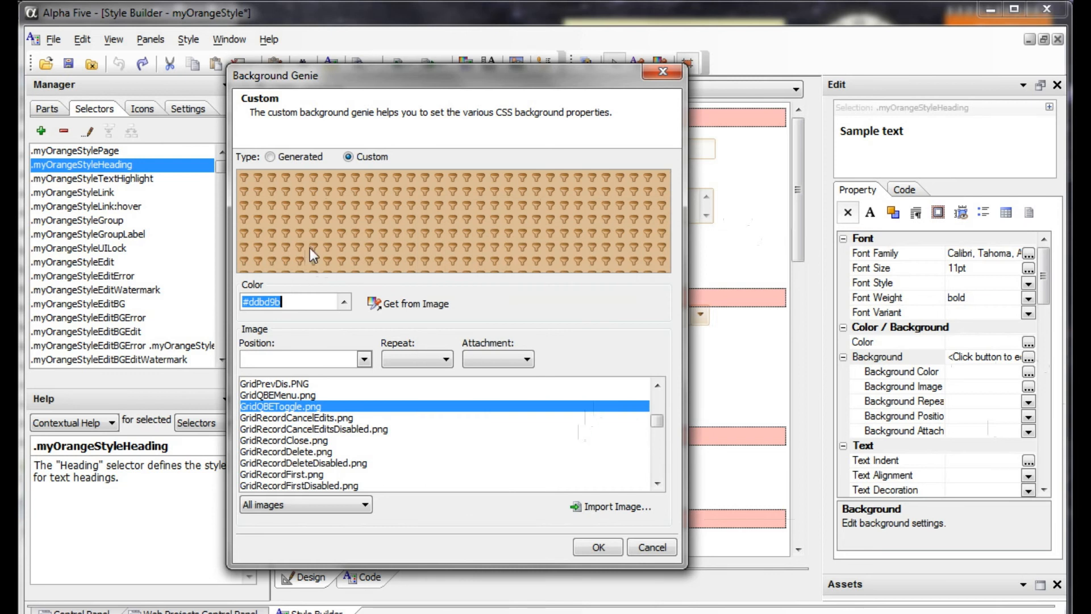
# Switch the background type back to Generated and choose the third Gradient Horizontal fill style.
pyautogui.click(303, 159)
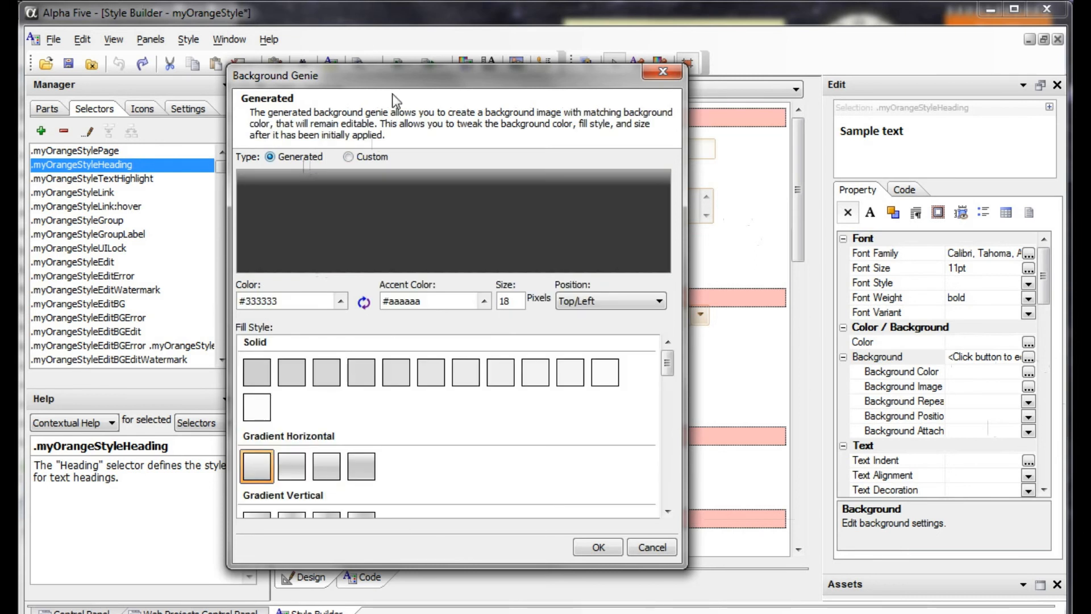
pyautogui.moveTo(408, 70); pyautogui.dragTo(487, 60)
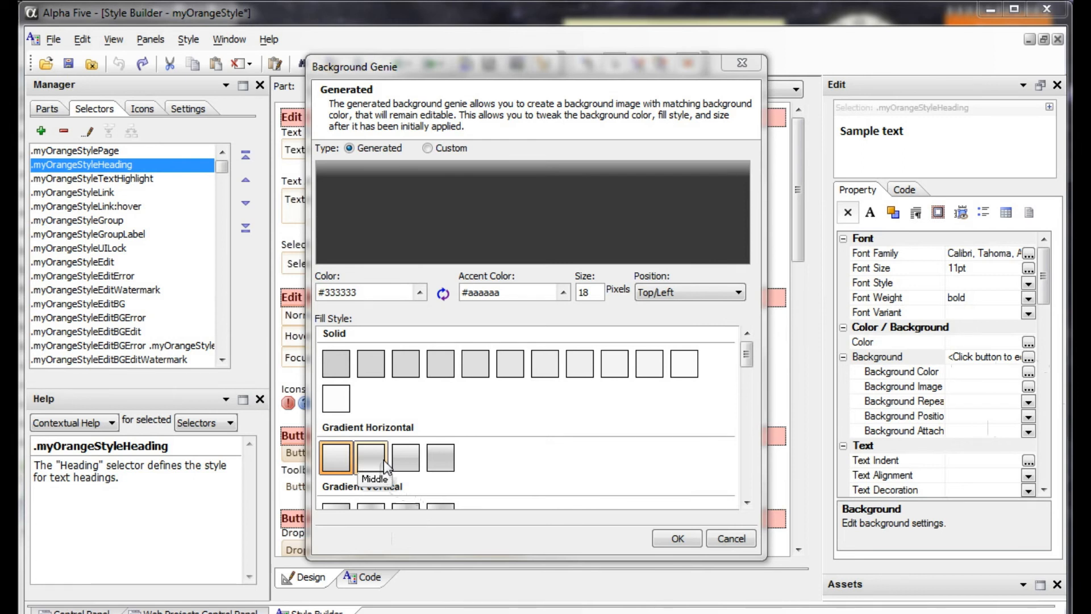
pyautogui.click(415, 459)
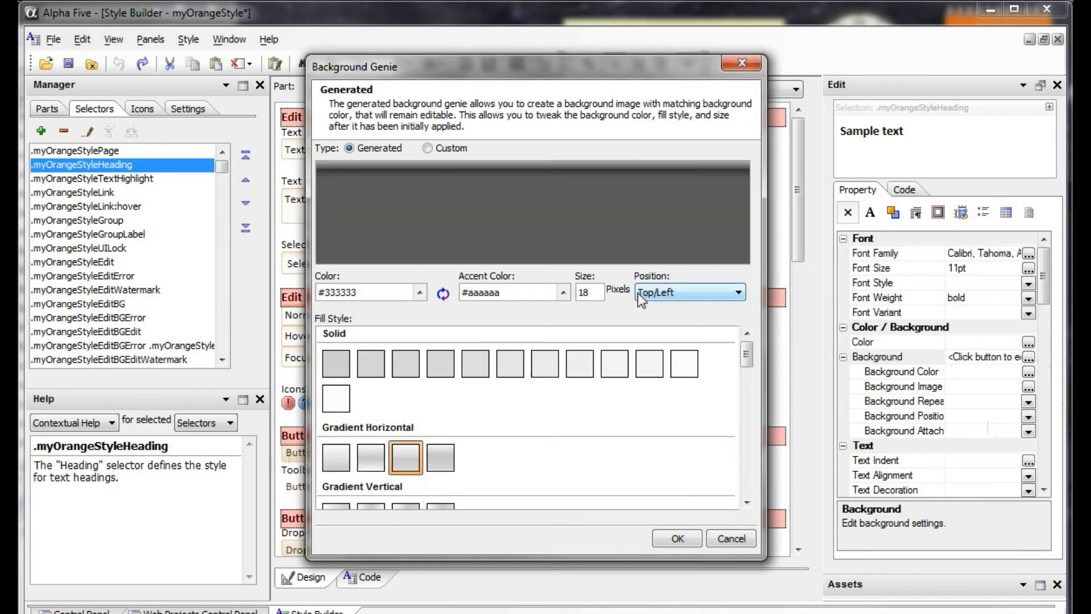
# Set the gradient's color to #e2c5a4 and its accent color to #f4f4f4, and apply the generated background to the heading.
pyautogui.click(421, 292)
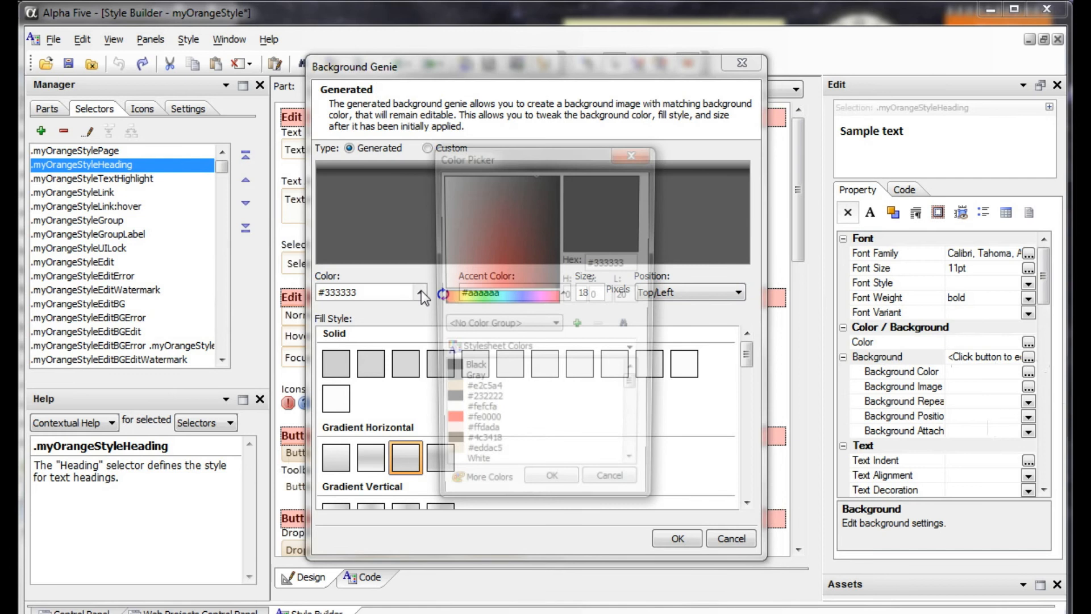
pyautogui.click(500, 393)
pyautogui.click(553, 491)
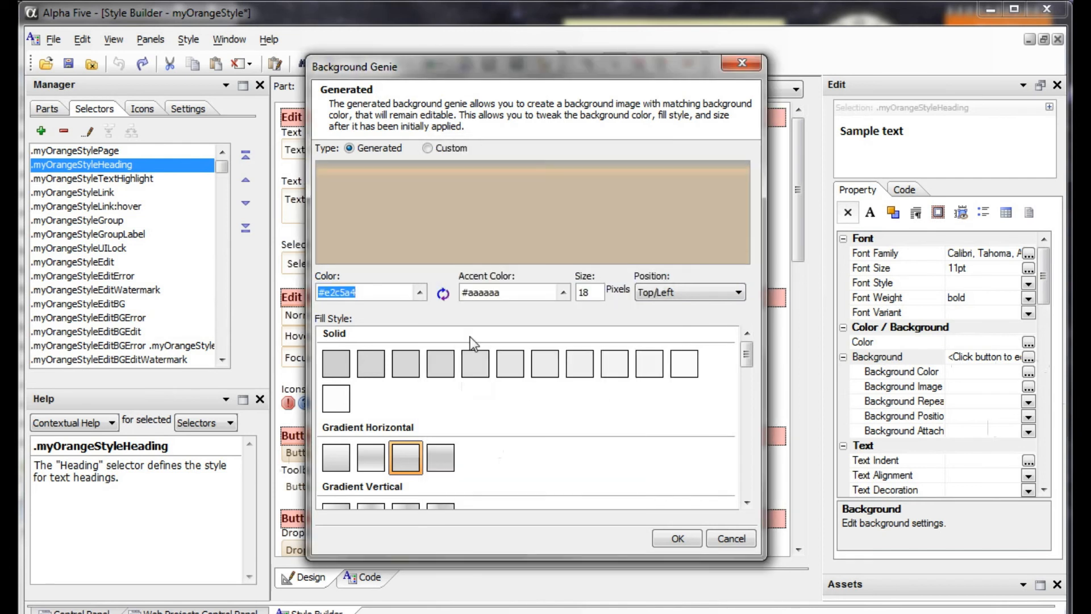
pyautogui.click(563, 291)
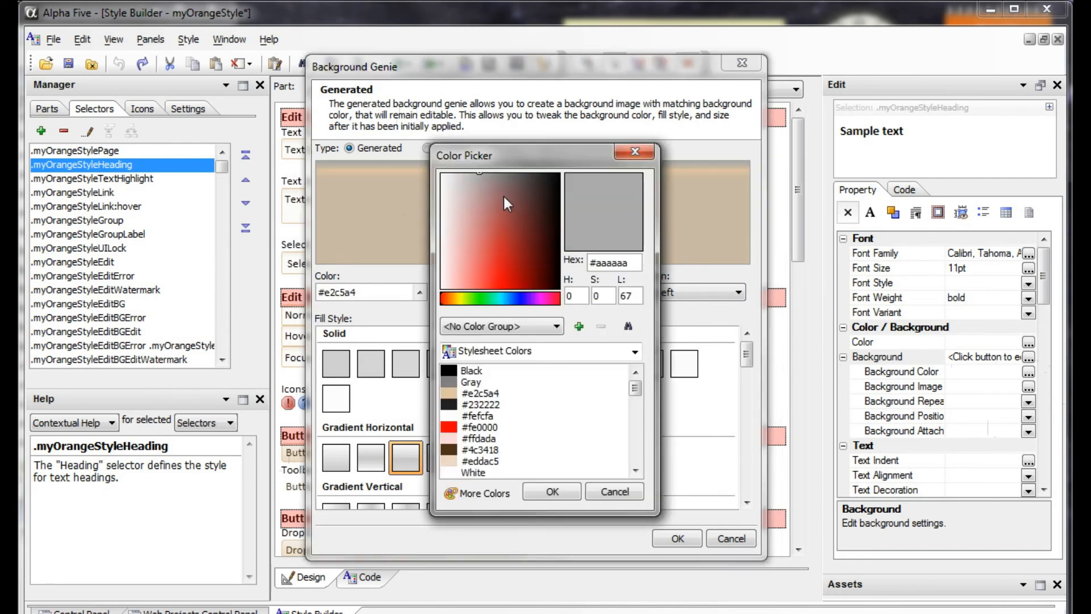
pyautogui.click(445, 173)
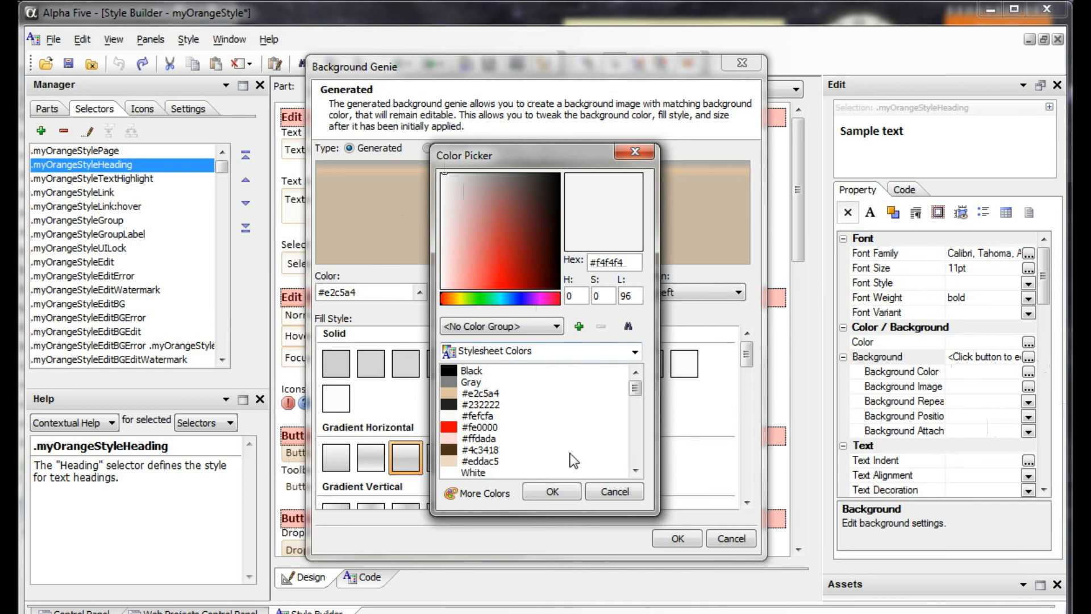
pyautogui.click(557, 490)
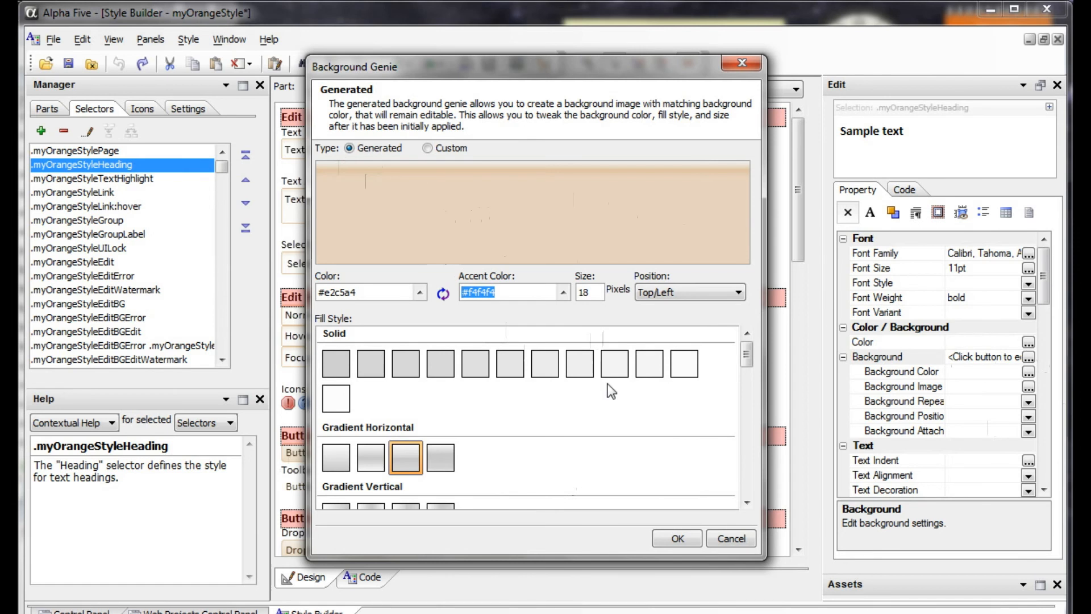
pyautogui.click(678, 537)
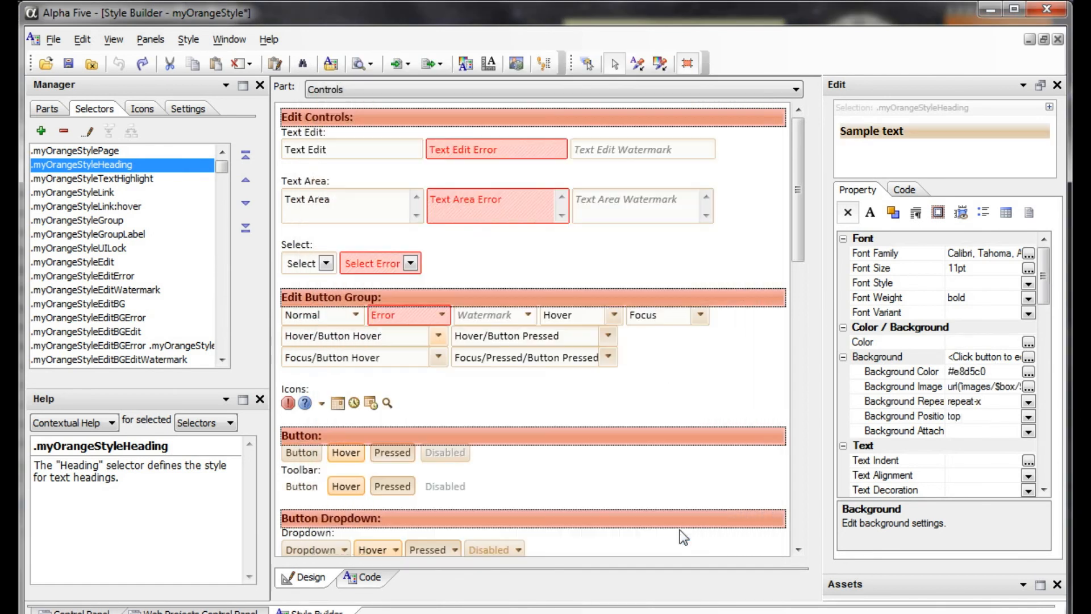
# Reopen the .myOrangeStyleHeading background in the Background Genie and set the generated image size to 20 pixels.
pyautogui.click(755, 252)
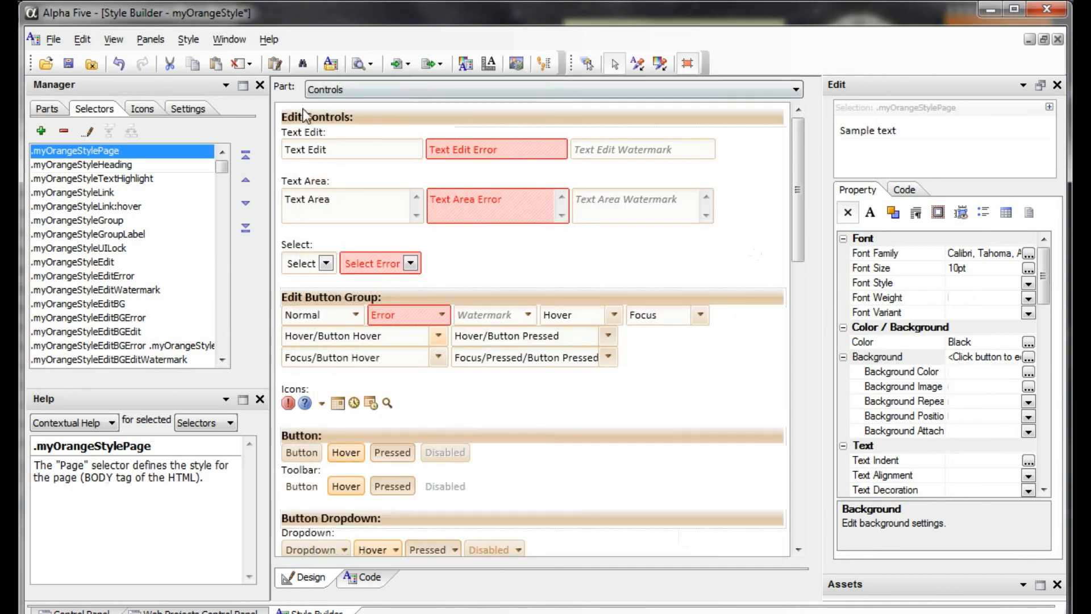
pyautogui.press('Down')
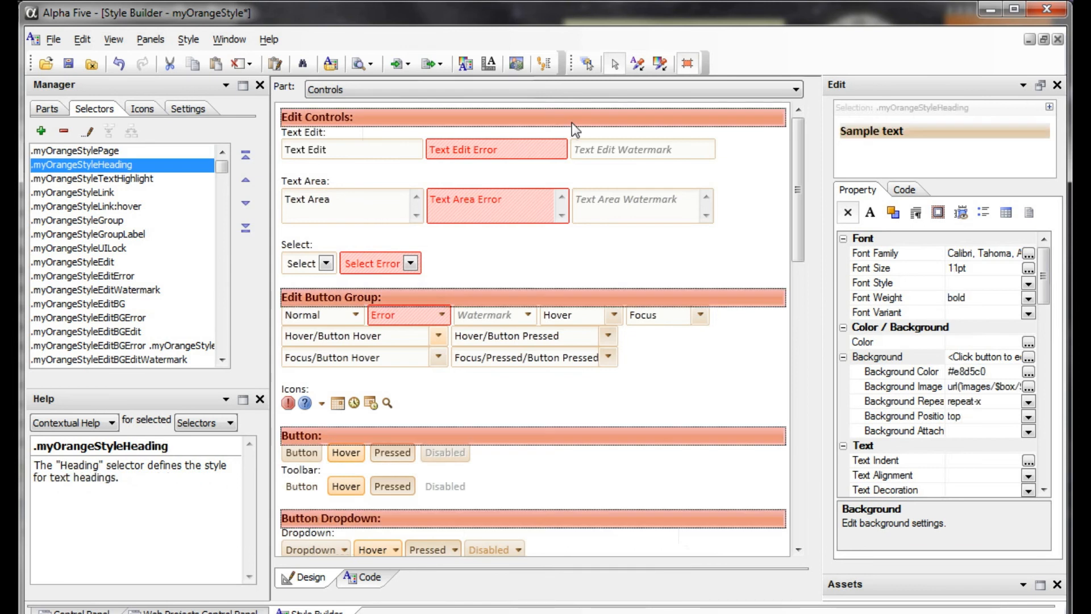
pyautogui.click(1029, 357)
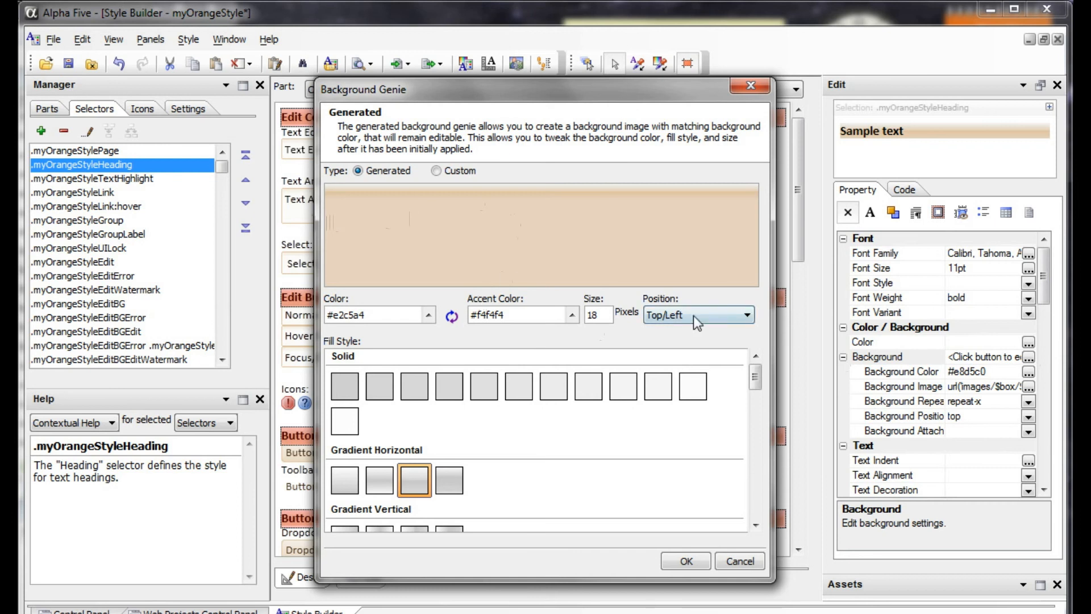
pyautogui.click(707, 320)
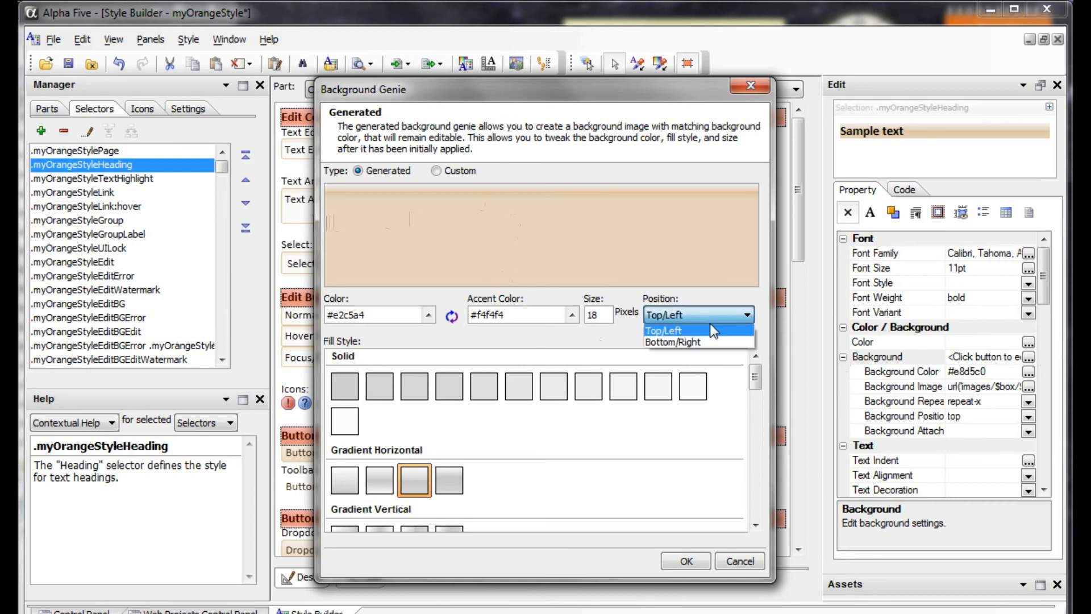
pyautogui.click(627, 339)
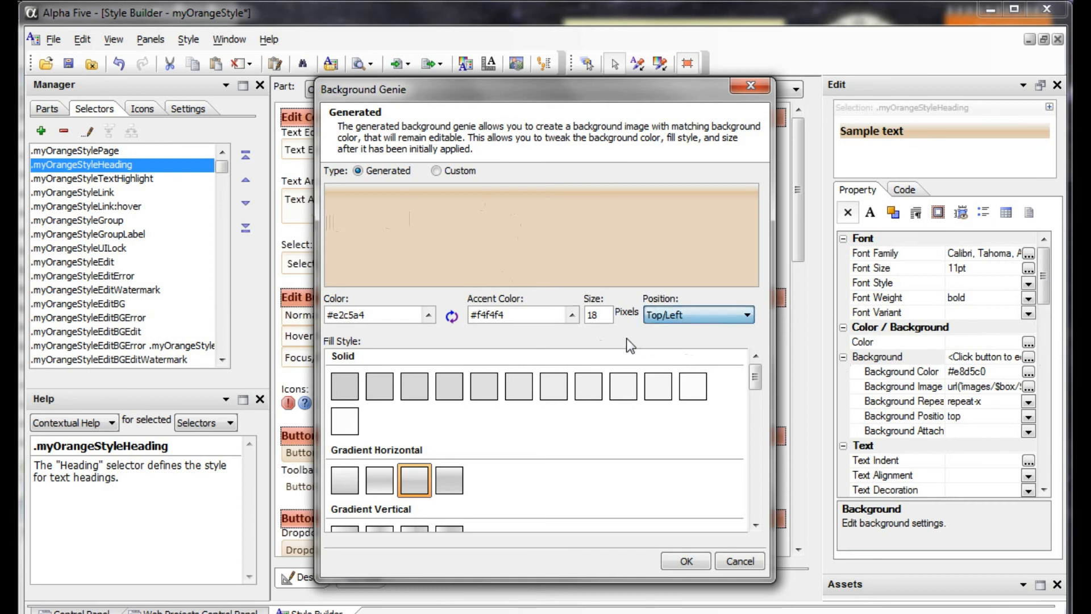
pyautogui.moveTo(611, 316); pyautogui.dragTo(572, 313)
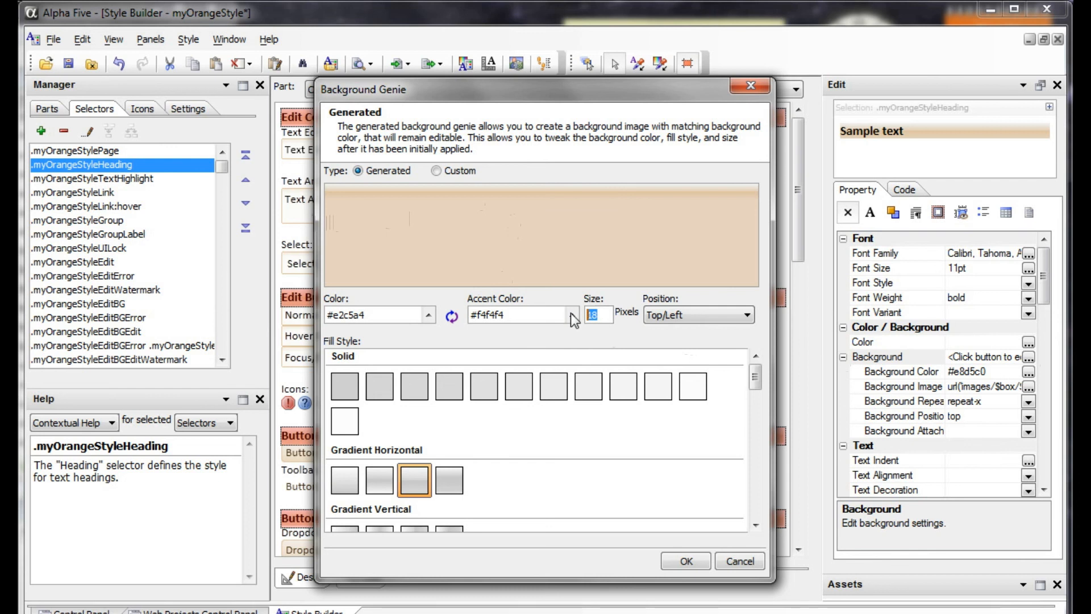
pyautogui.write('20')
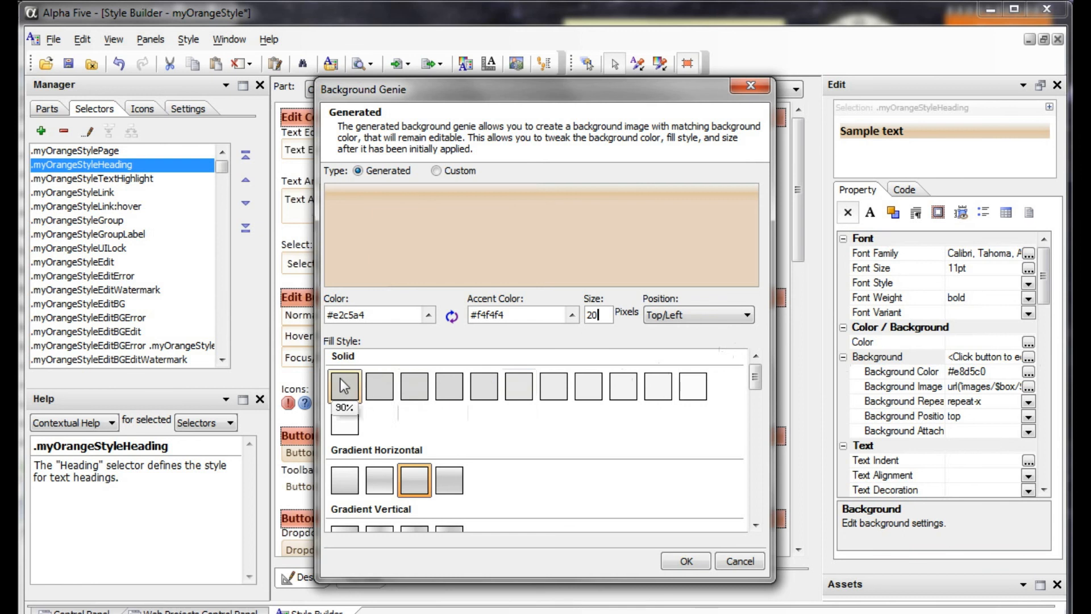
# Try several Solid fill styles of different percentages, including 50%, for the heading's generated background.
pyautogui.click(447, 385)
pyautogui.click(380, 386)
pyautogui.click(448, 382)
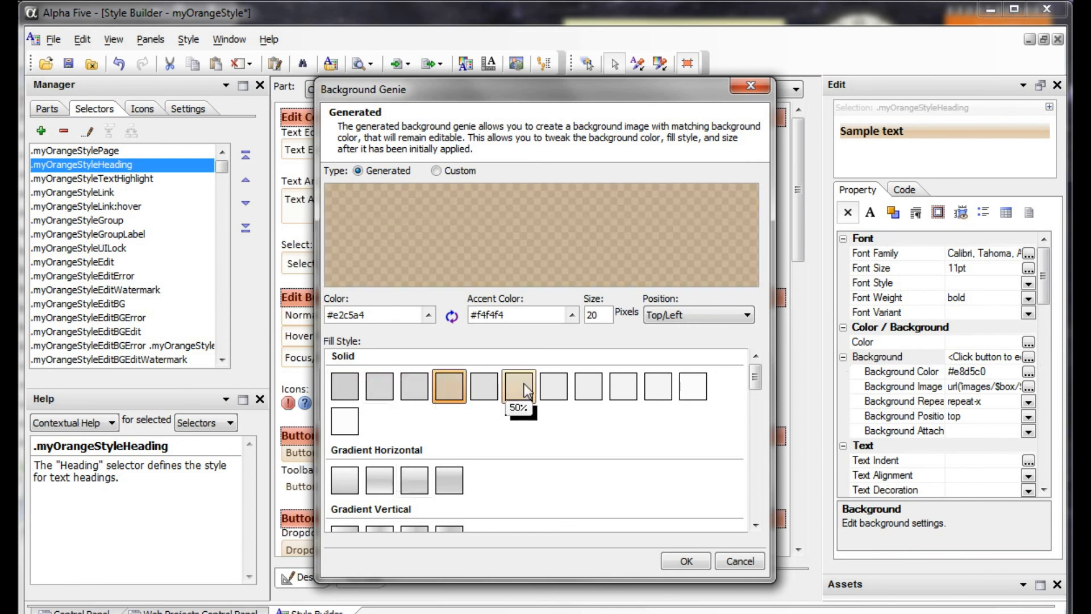
pyautogui.click(522, 384)
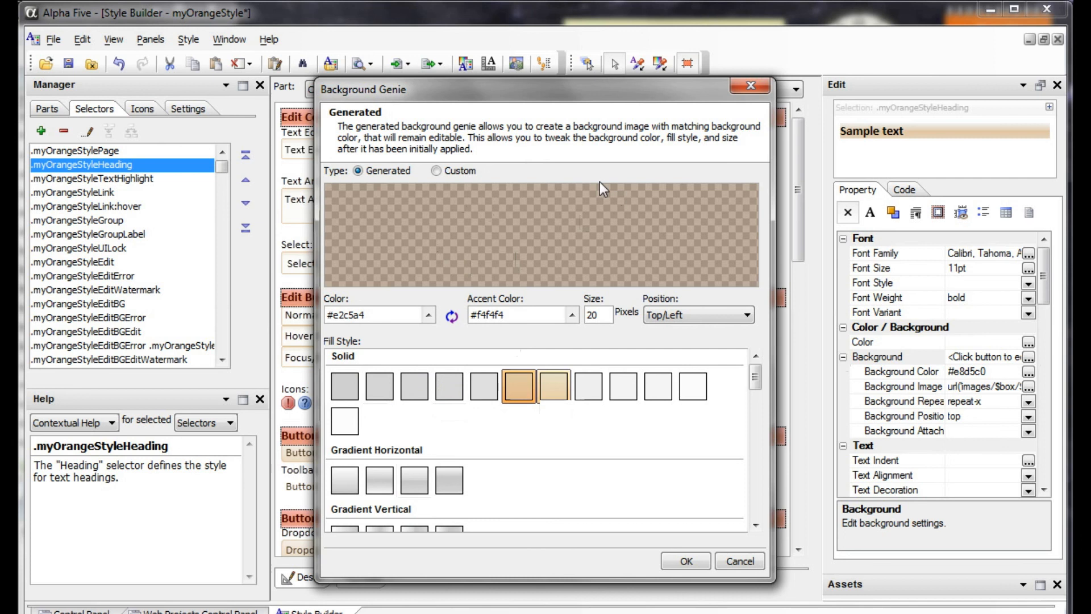
pyautogui.click(631, 381)
pyautogui.click(449, 385)
pyautogui.click(427, 379)
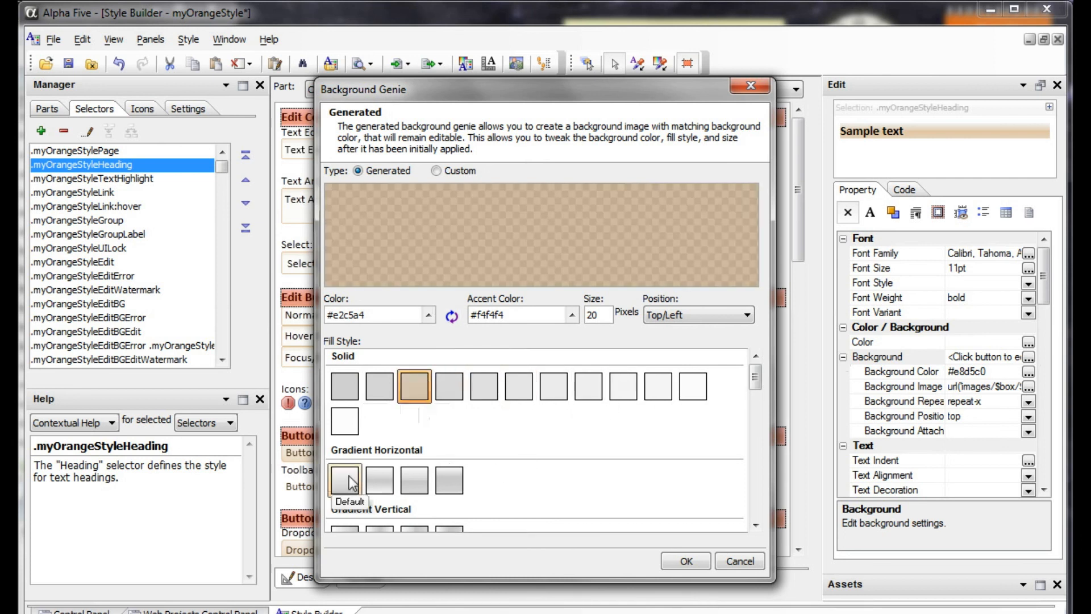
# Try the second and Default Gradient Horizontal fill styles and the Middle Gradient Vertical fill style.
pyautogui.click(379, 480)
pyautogui.click(351, 482)
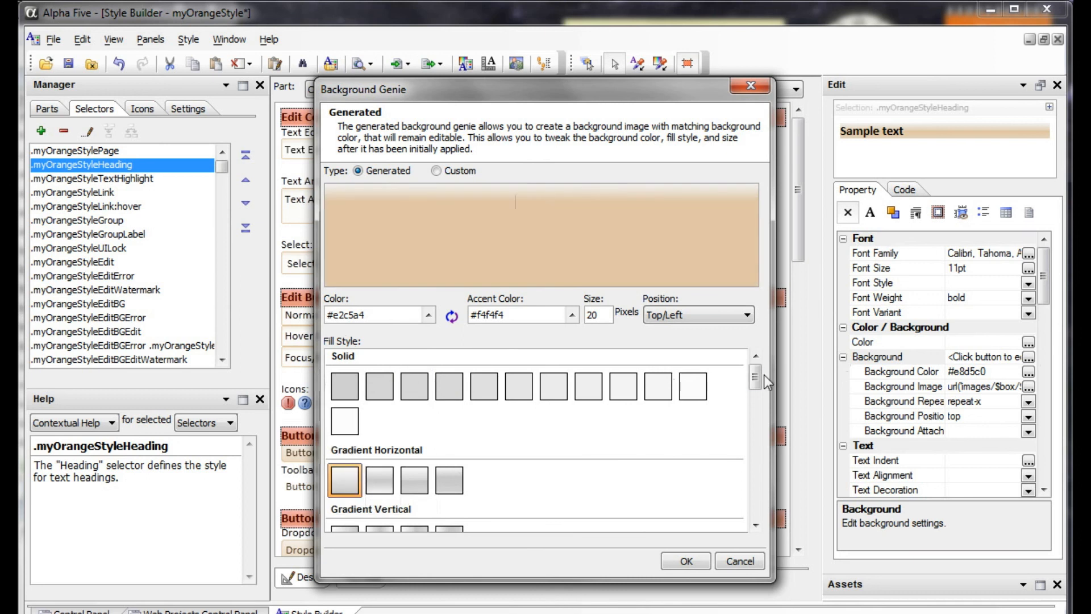
pyautogui.moveTo(755, 379); pyautogui.dragTo(752, 442)
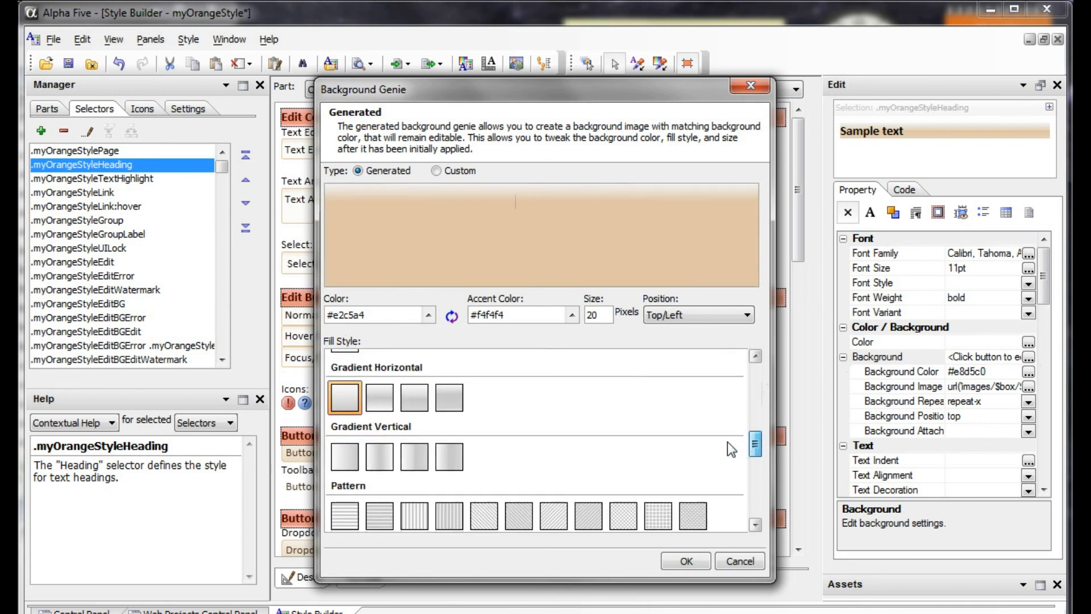
pyautogui.click(379, 456)
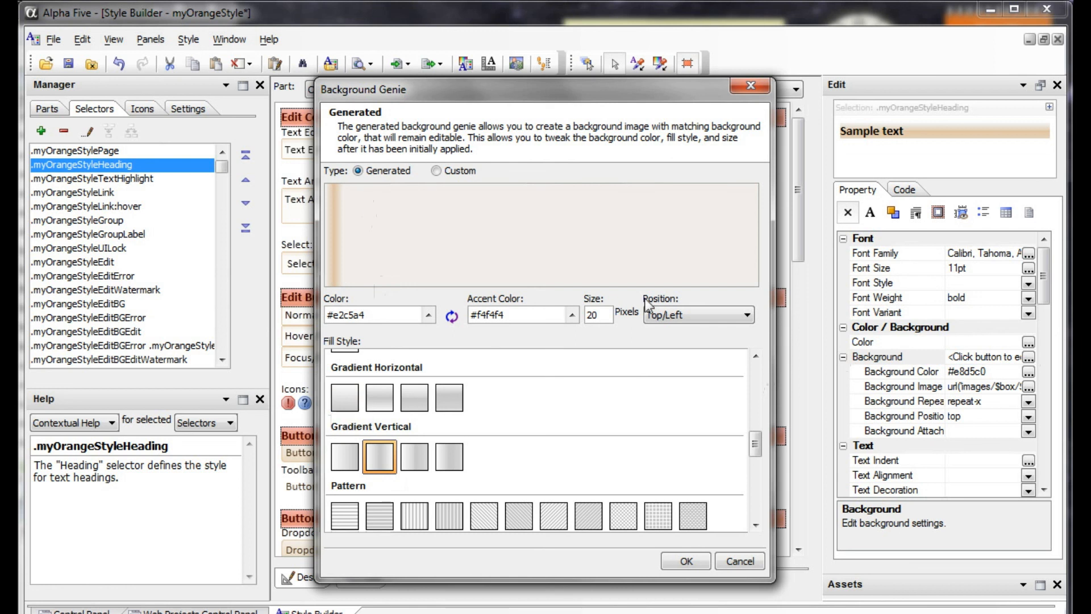
# Try the Bottom/Right position for the vertical gradient and set the position back to Top/Left.
pyautogui.click(653, 318)
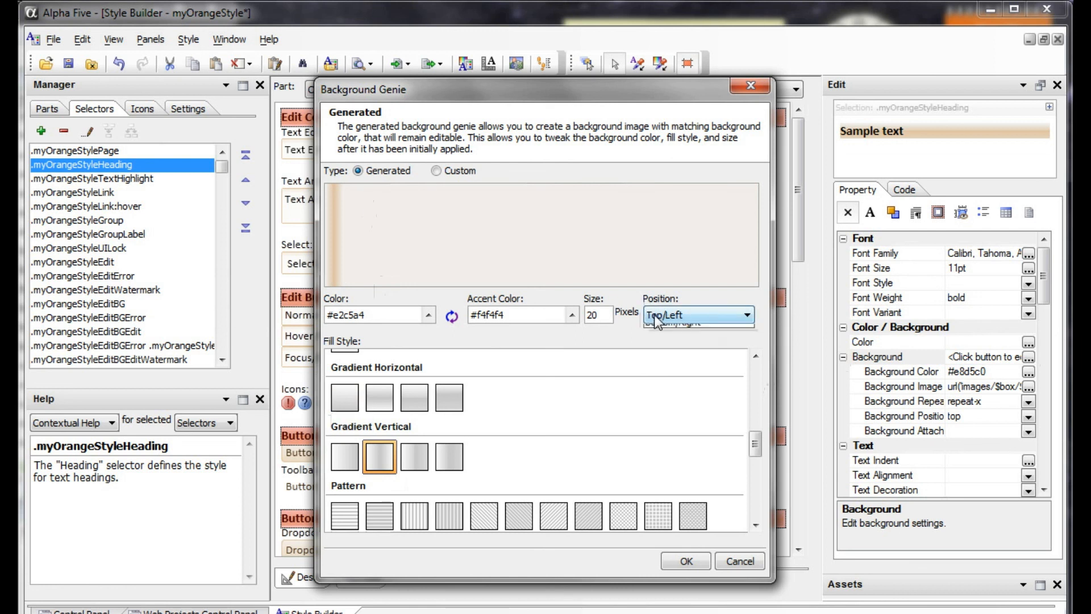
pyautogui.click(659, 341)
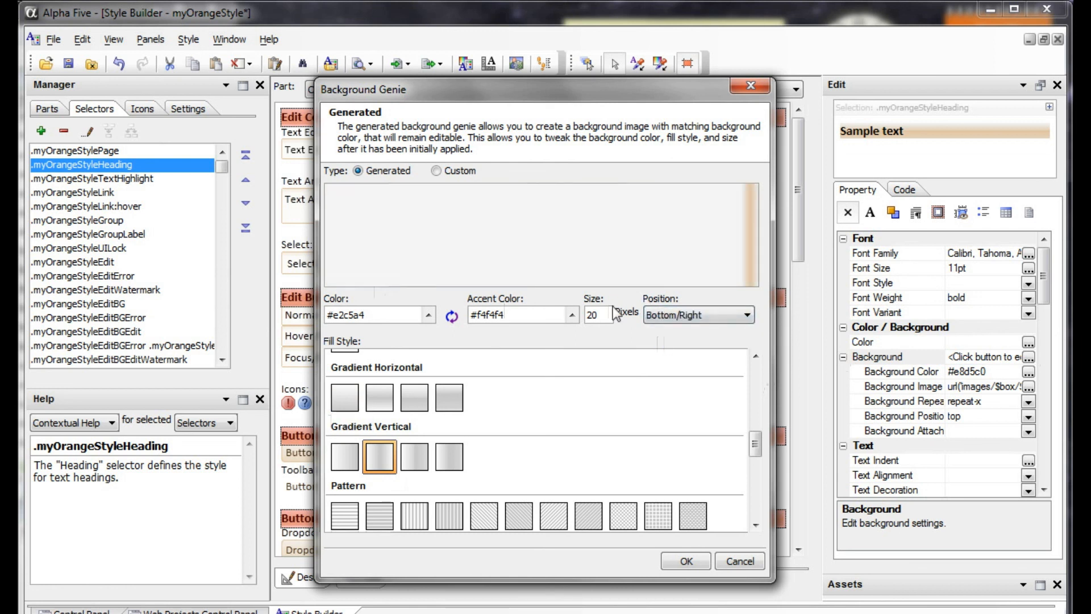
pyautogui.click(674, 317)
pyautogui.click(657, 329)
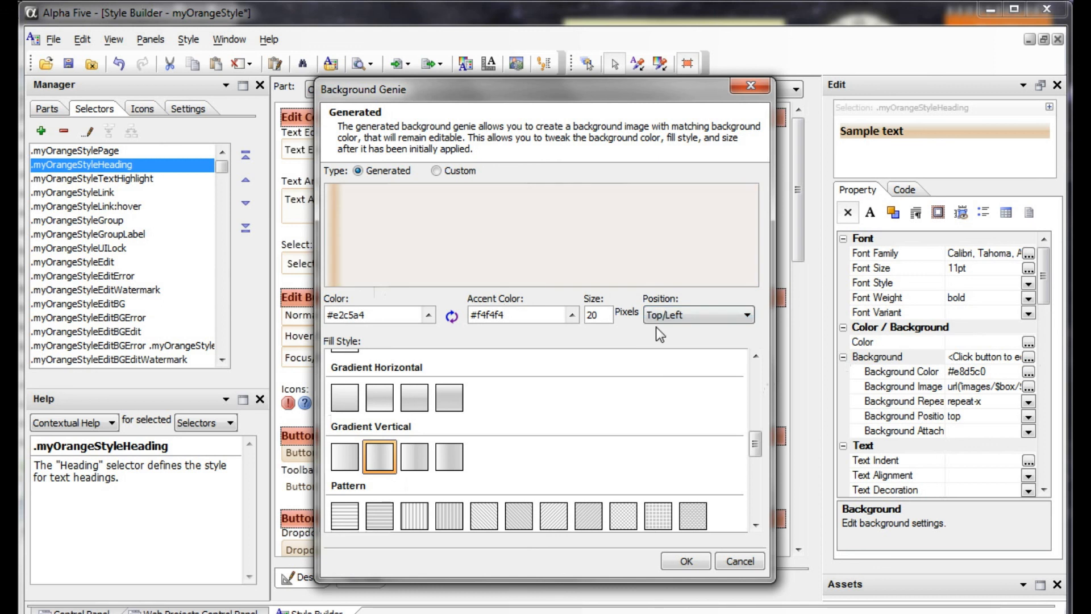
# Try several Pattern fill styles for the generated background, including Light Down Diagonal.
pyautogui.click(756, 525)
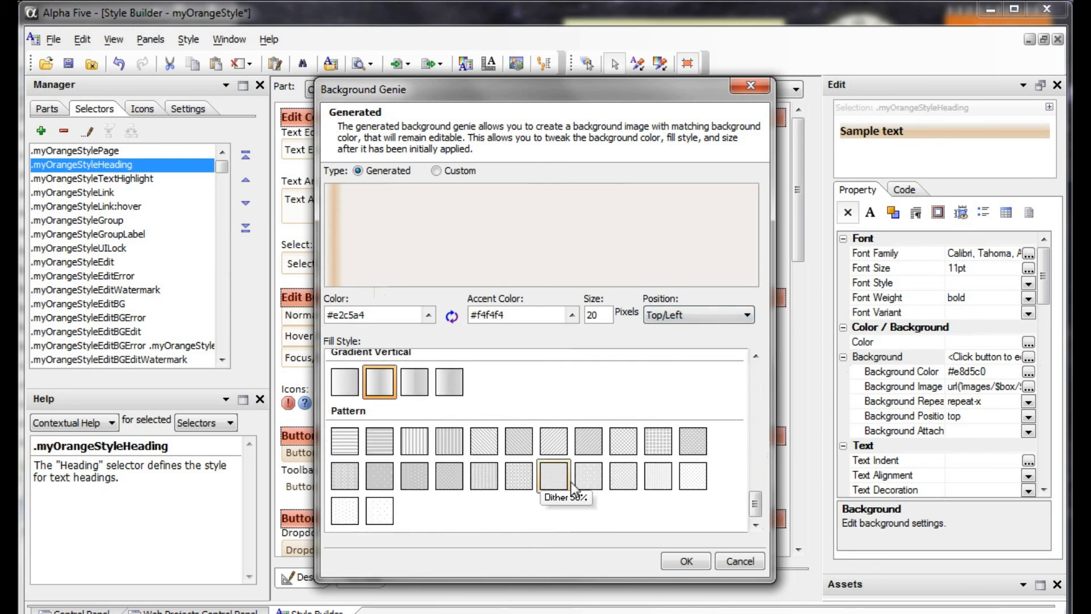
pyautogui.click(624, 443)
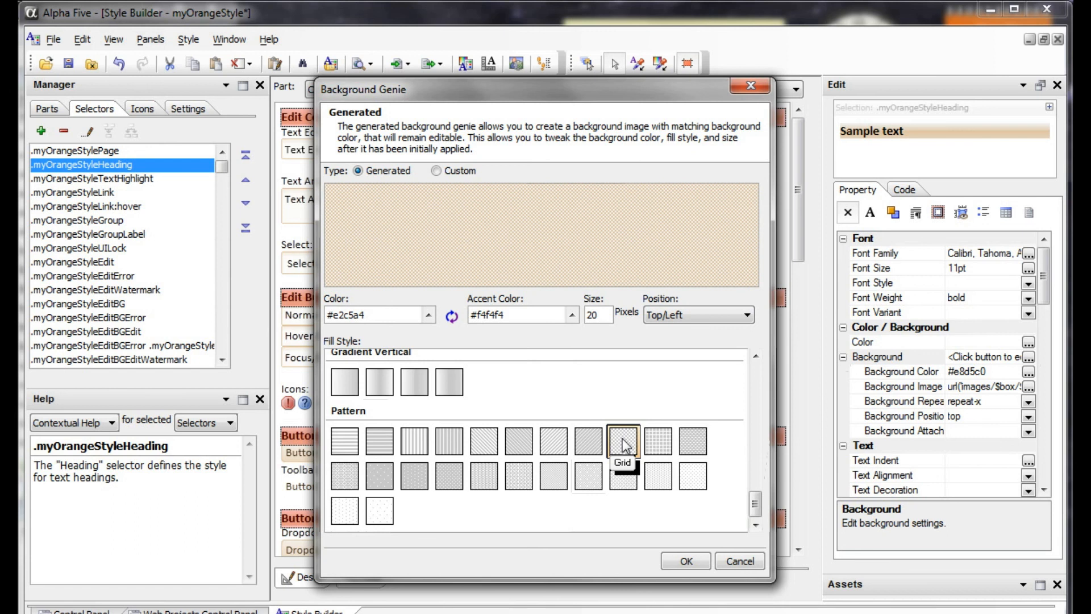
pyautogui.click(524, 455)
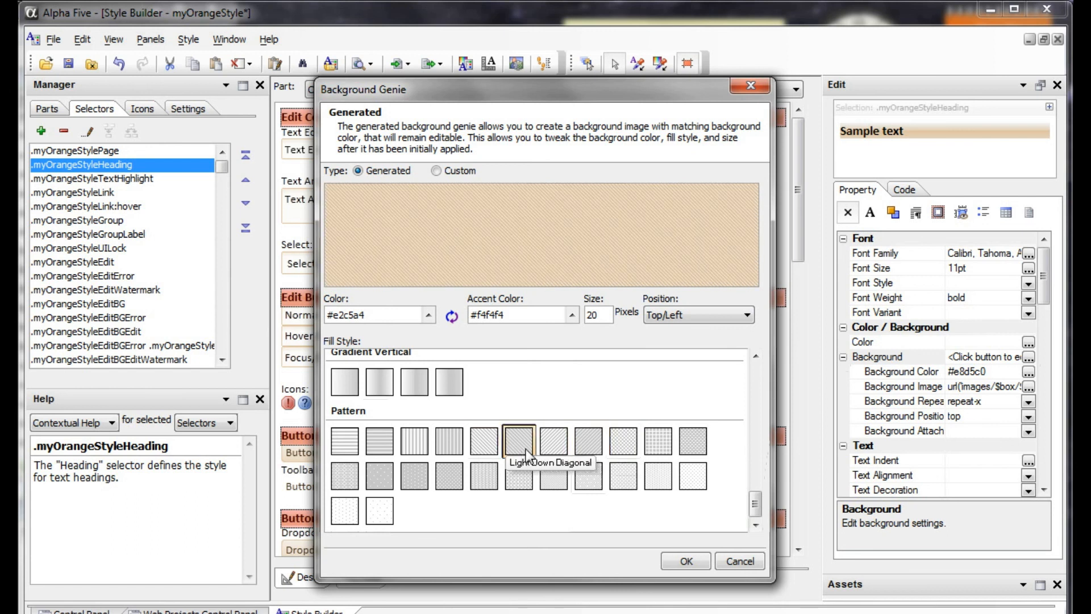
pyautogui.click(561, 449)
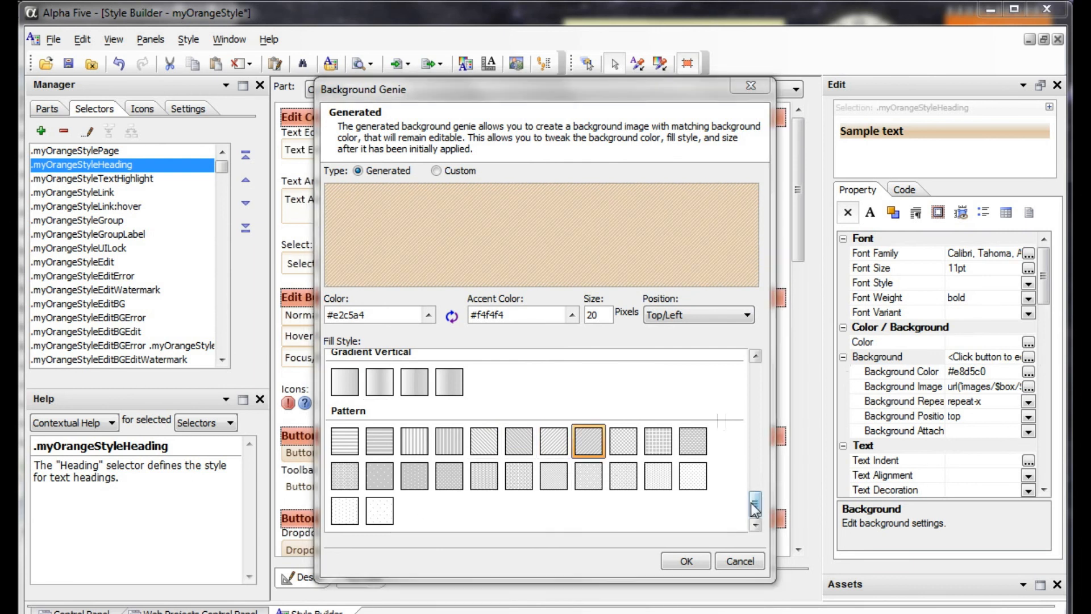
# Choose the Glass style under Gradient Horizontal and apply the generated background to the heading.
pyautogui.moveTo(759, 504); pyautogui.dragTo(758, 395)
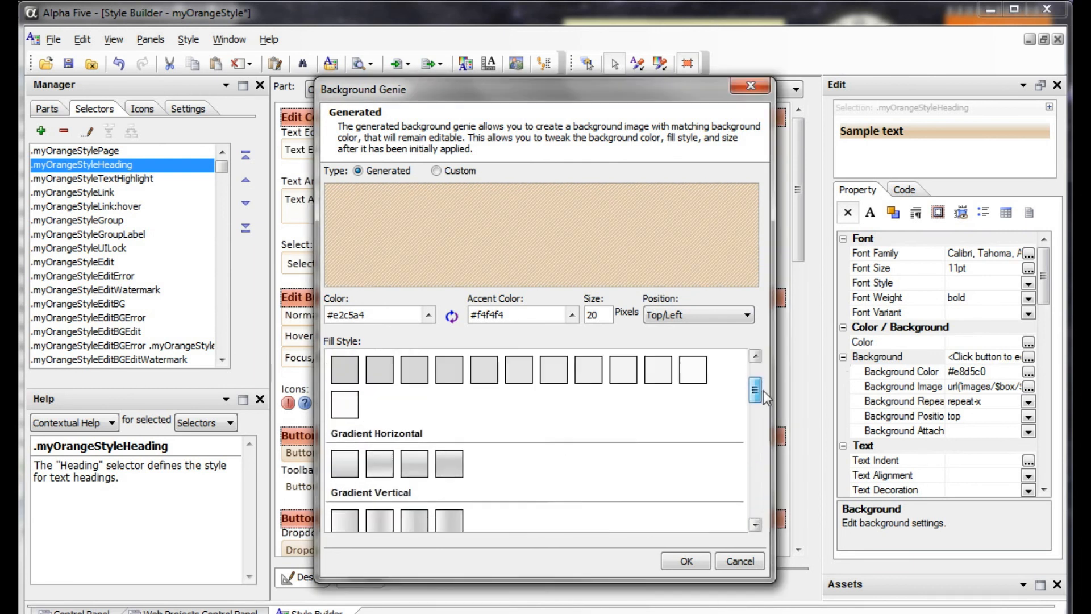
pyautogui.click(424, 462)
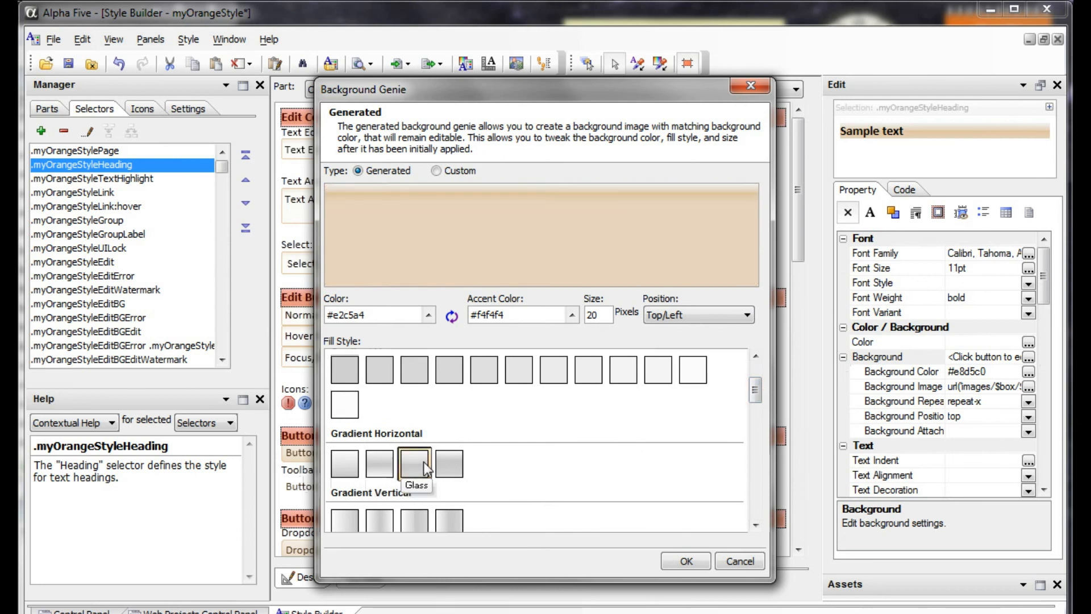
pyautogui.click(686, 560)
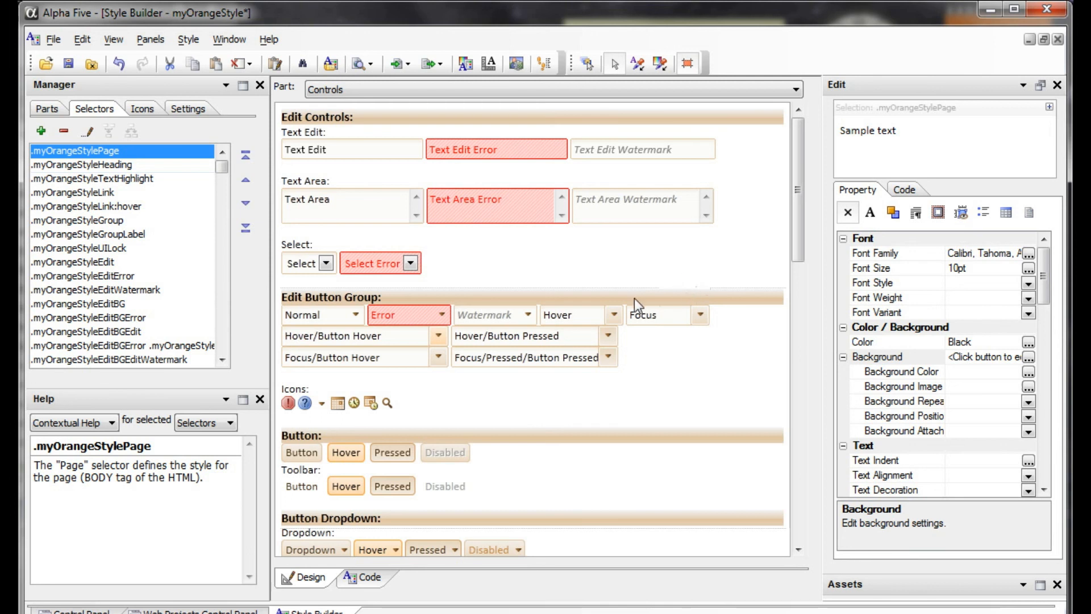
# Reopen the .myOrangeStyleHeading background, apply the Default Gradient Horizontal fill style, and select the .myOrangeStylePage selector.
pyautogui.click(697, 112)
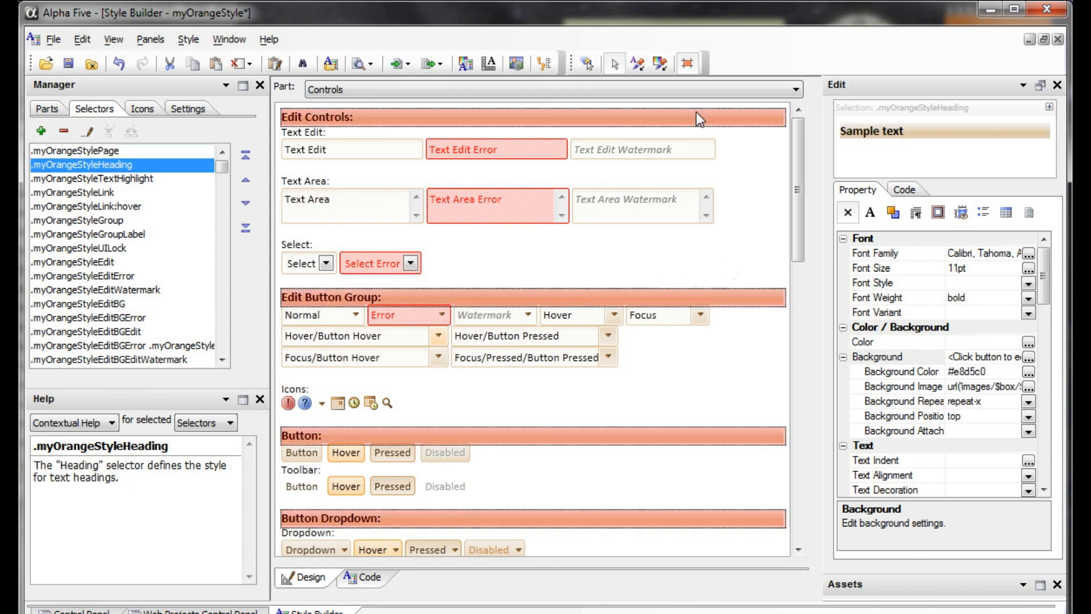
pyautogui.click(1029, 356)
pyautogui.moveTo(627, 105); pyautogui.dragTo(585, 77)
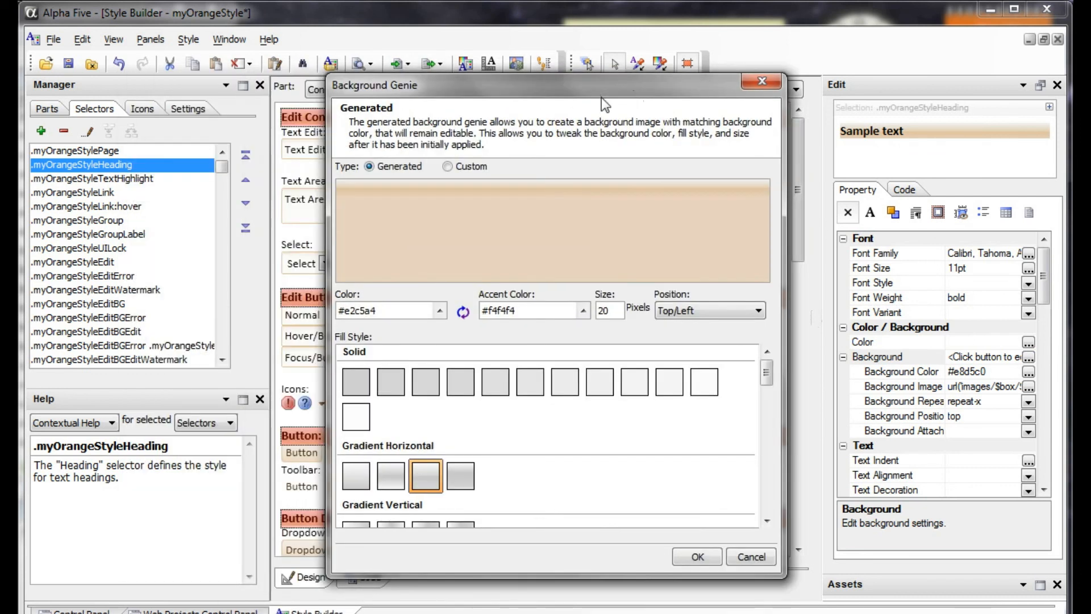
pyautogui.moveTo(392, 311); pyautogui.dragTo(310, 314)
pyautogui.moveTo(546, 312); pyautogui.dragTo(470, 315)
pyautogui.click(358, 480)
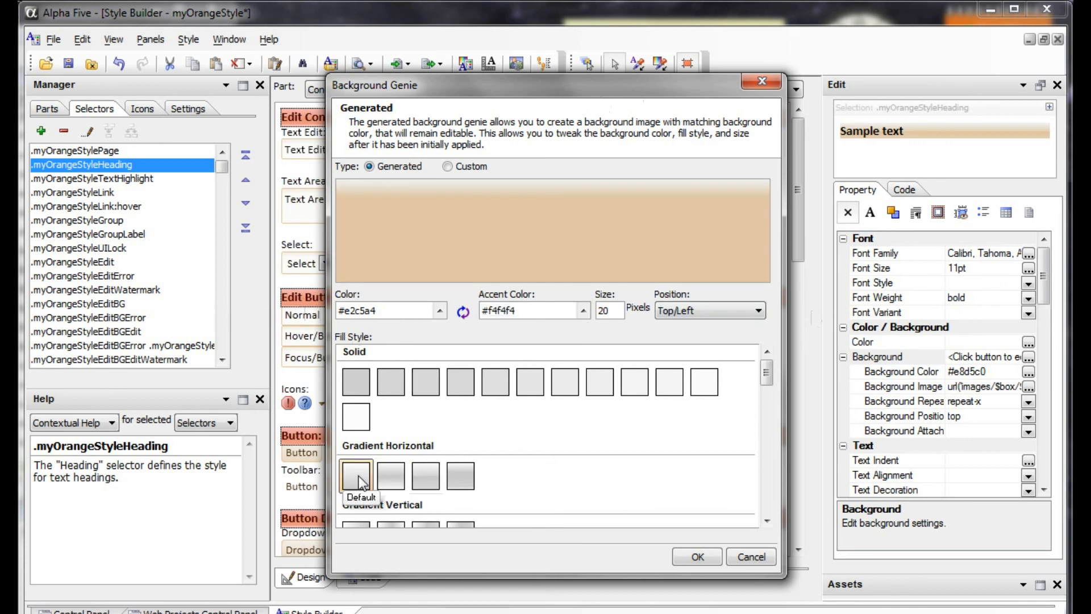
pyautogui.click(699, 557)
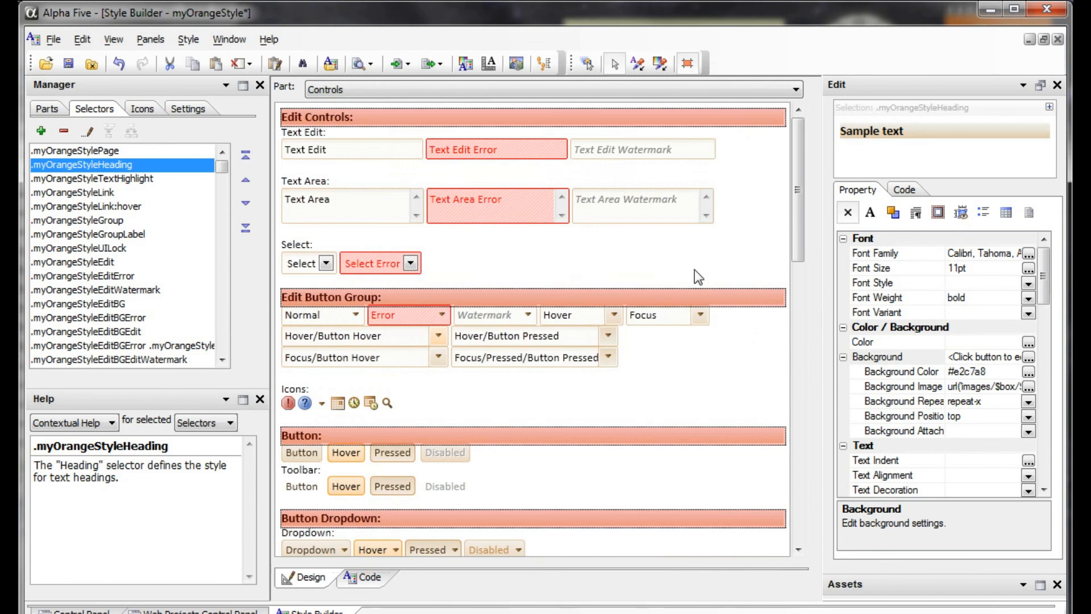
pyautogui.press('Up')
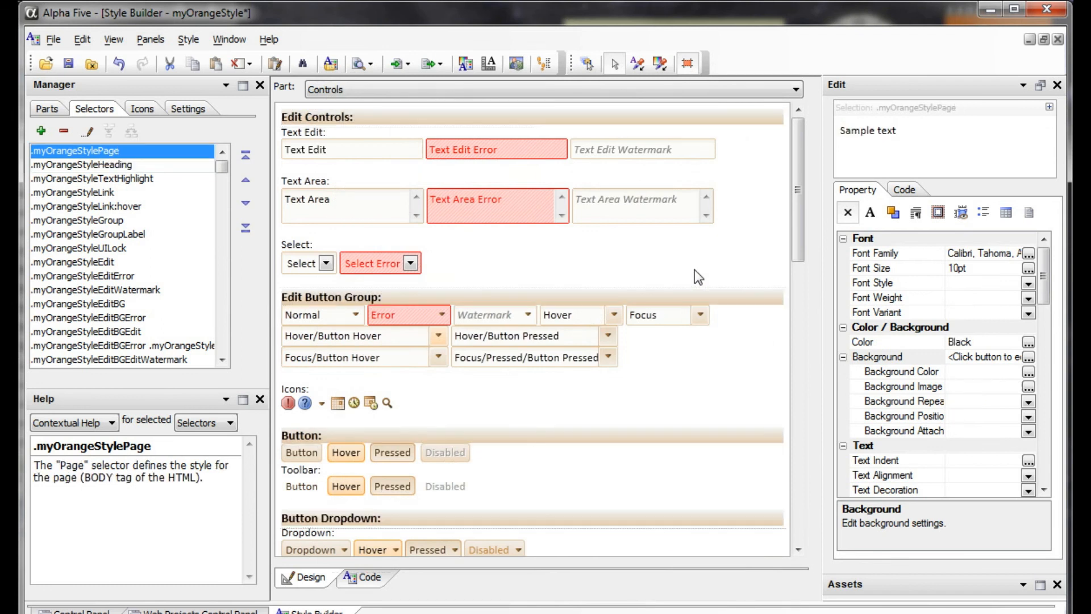